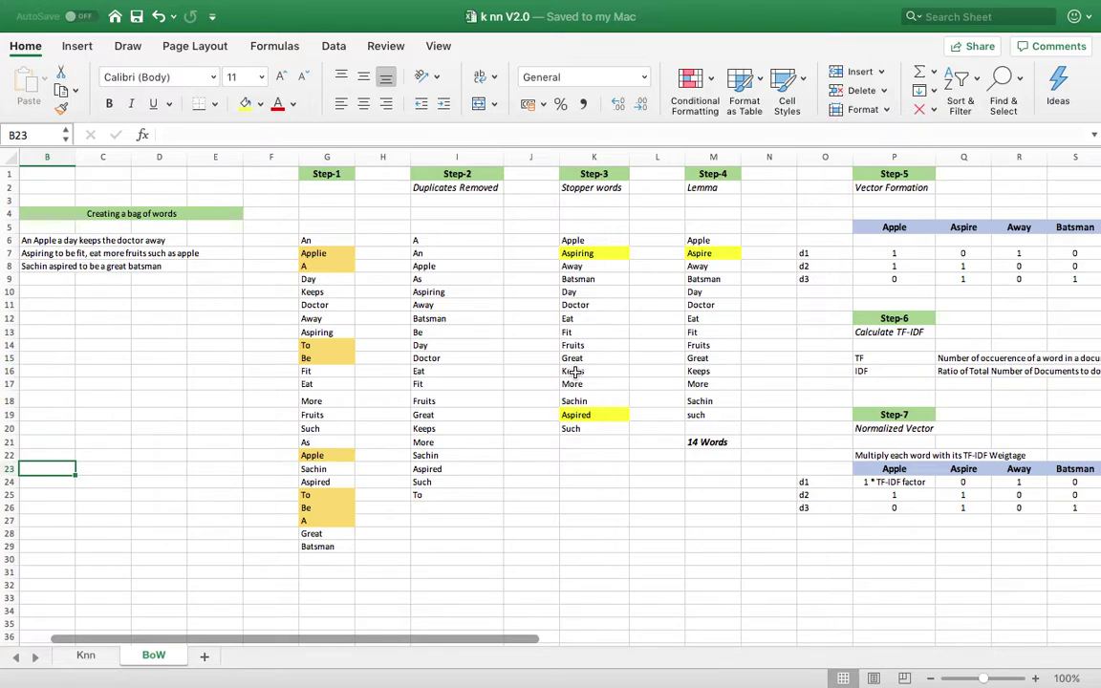
# On the BoW sheet, point out the first sample sentence and the Step-7 '1 * TF-IDF factor' entry.
pyautogui.click(159, 240)
pyautogui.click(903, 481)
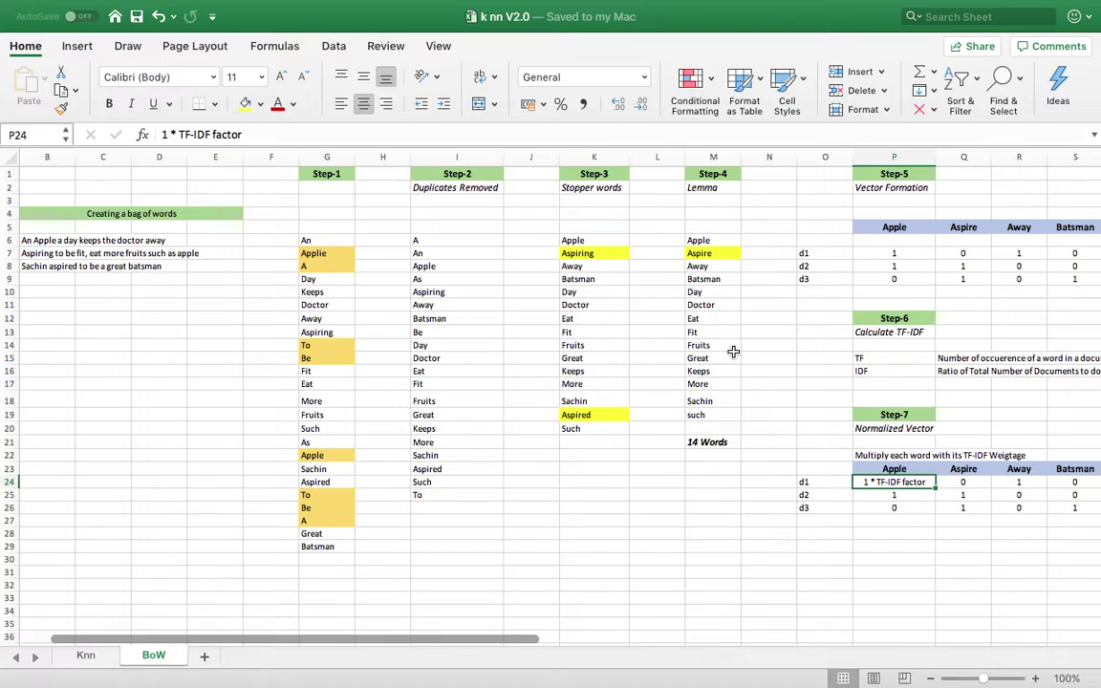
pyautogui.click(91, 656)
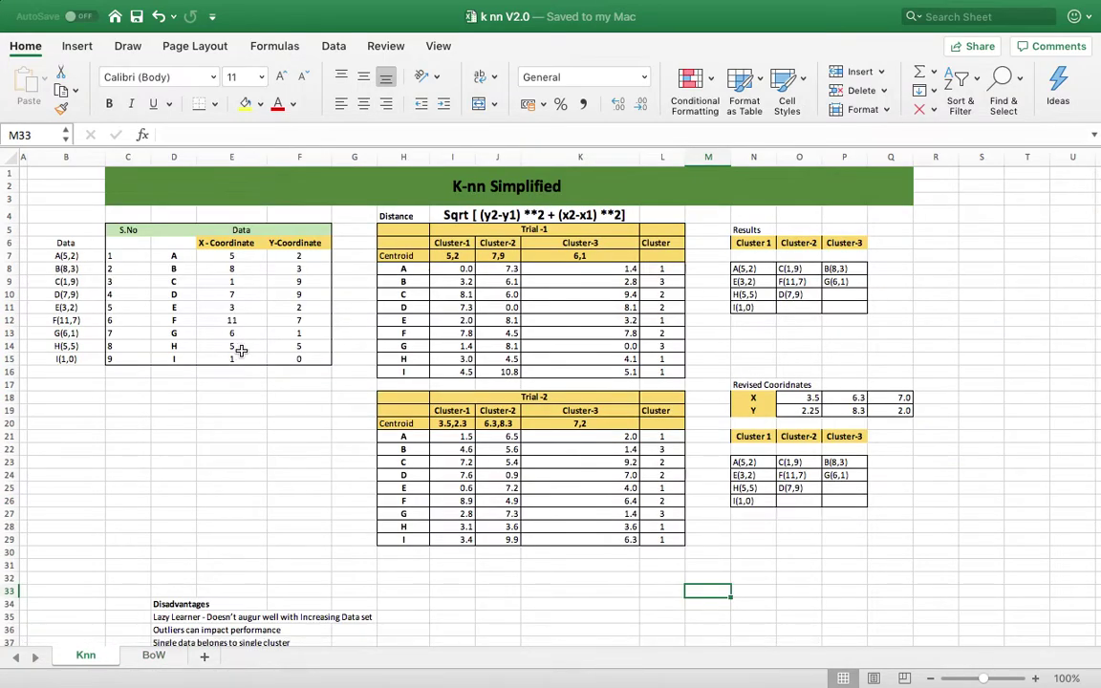
pyautogui.click(208, 472)
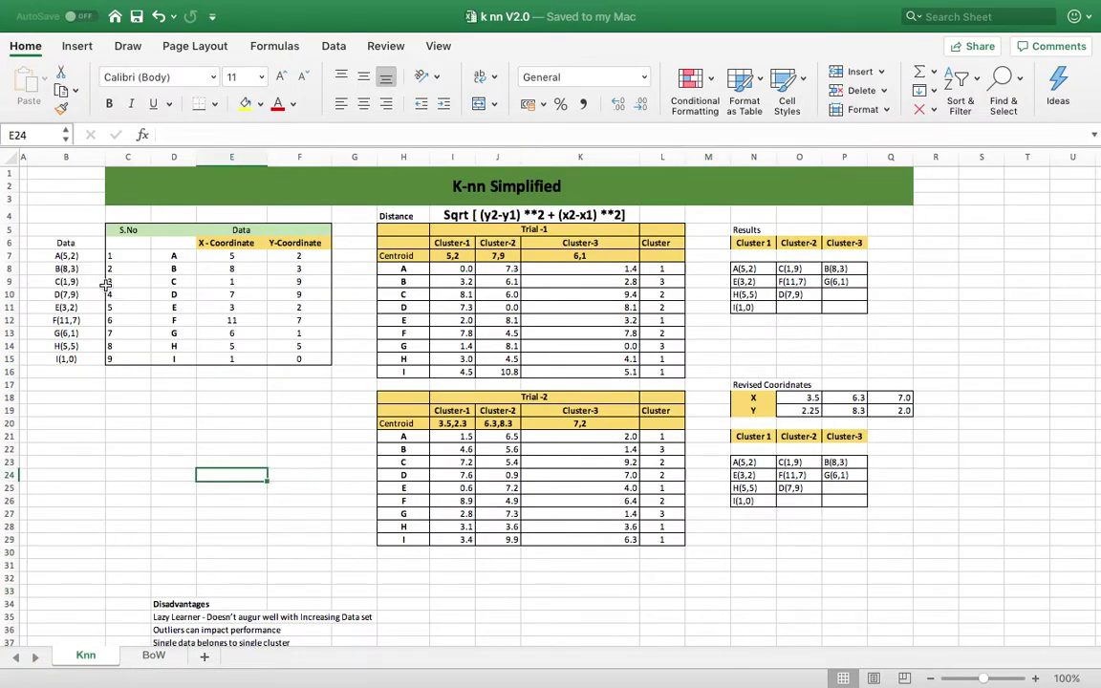
pyautogui.click(71, 254)
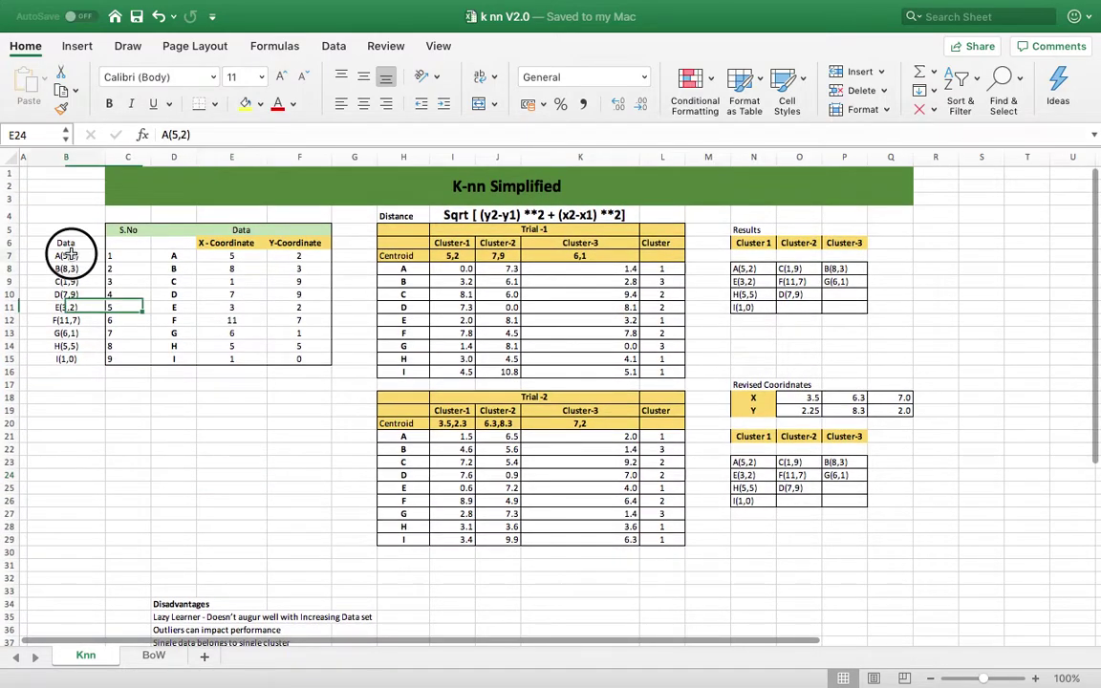
pyautogui.moveTo(71, 254); pyautogui.dragTo(77, 361)
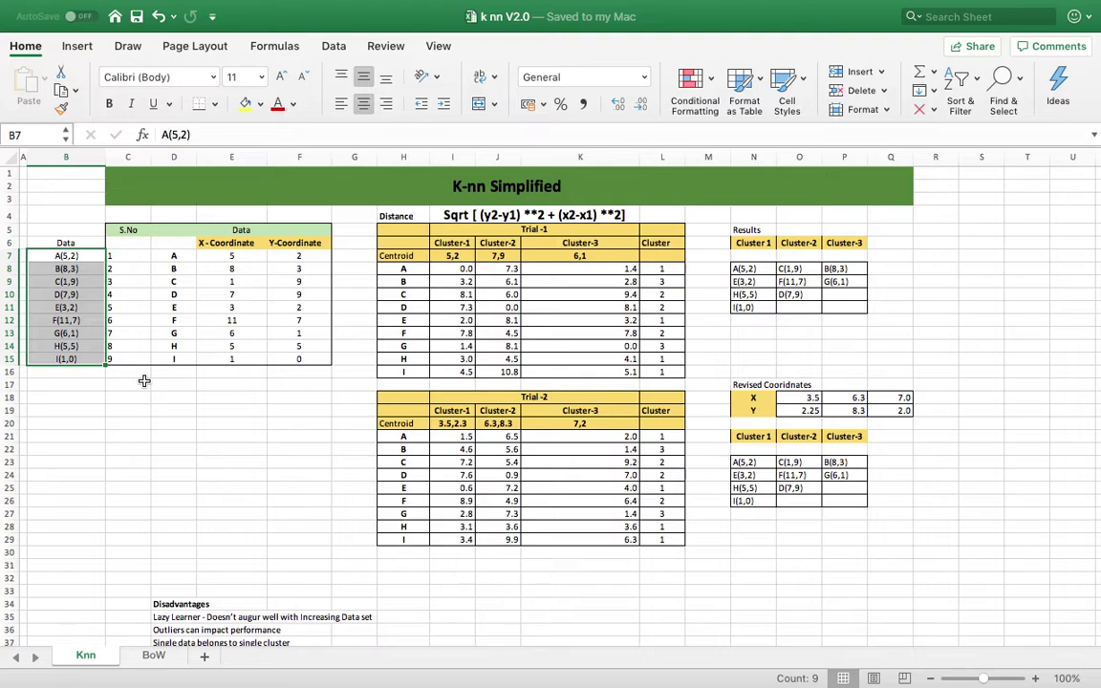
pyautogui.click(174, 448)
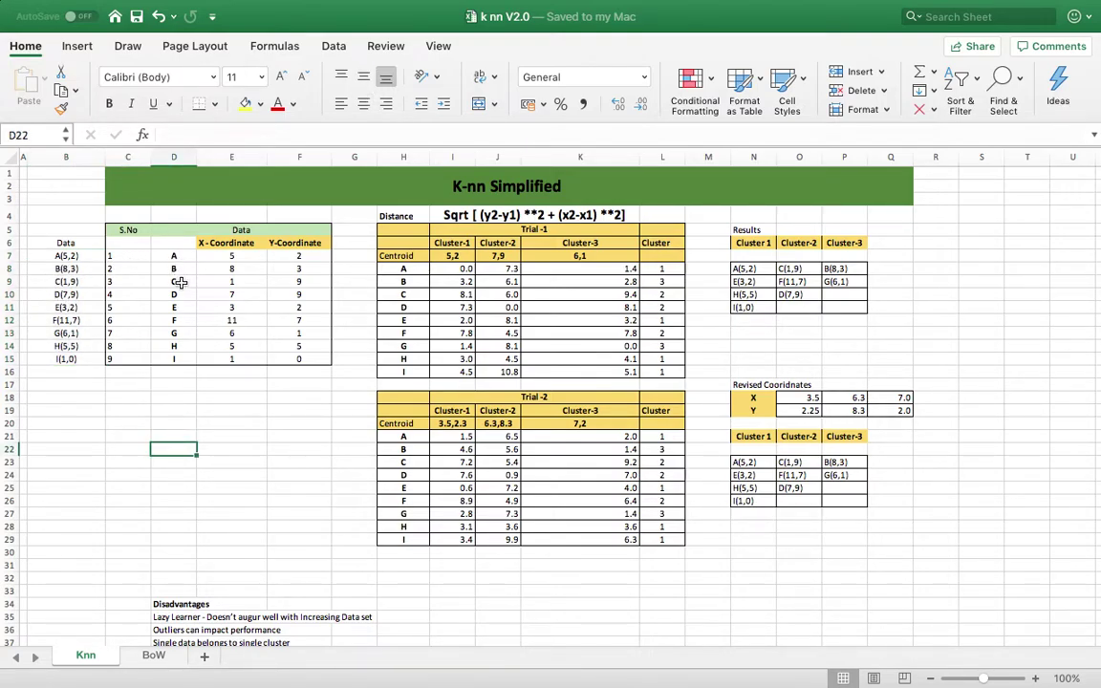
pyautogui.click(67, 256)
pyautogui.doubleClick(164, 134)
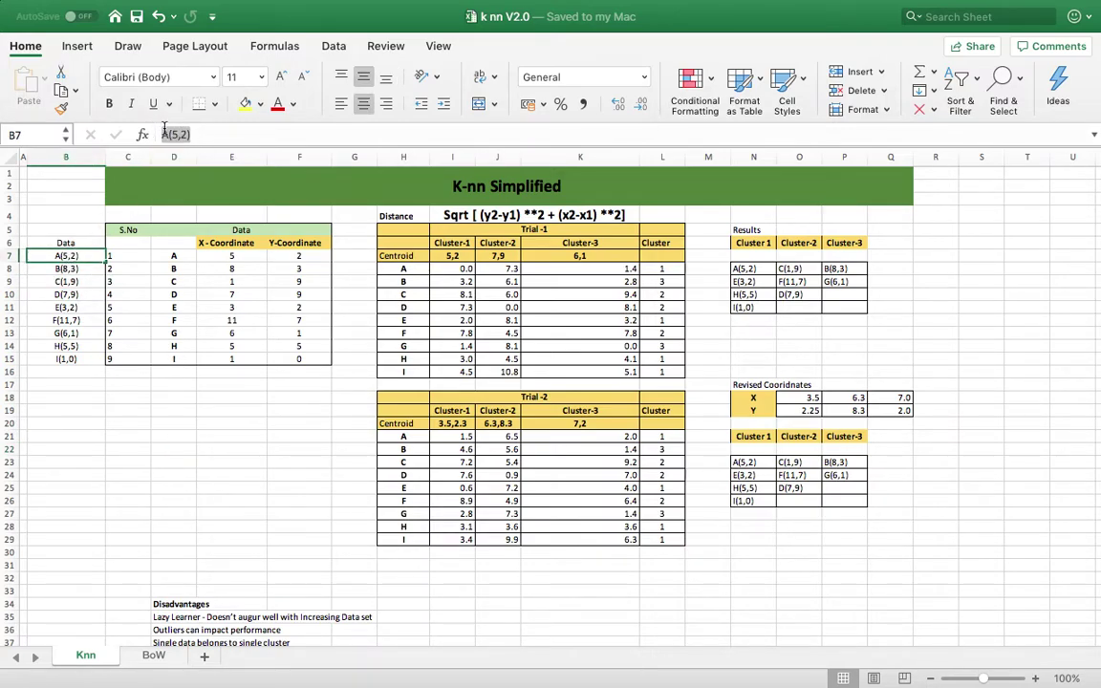
pyautogui.click(285, 256)
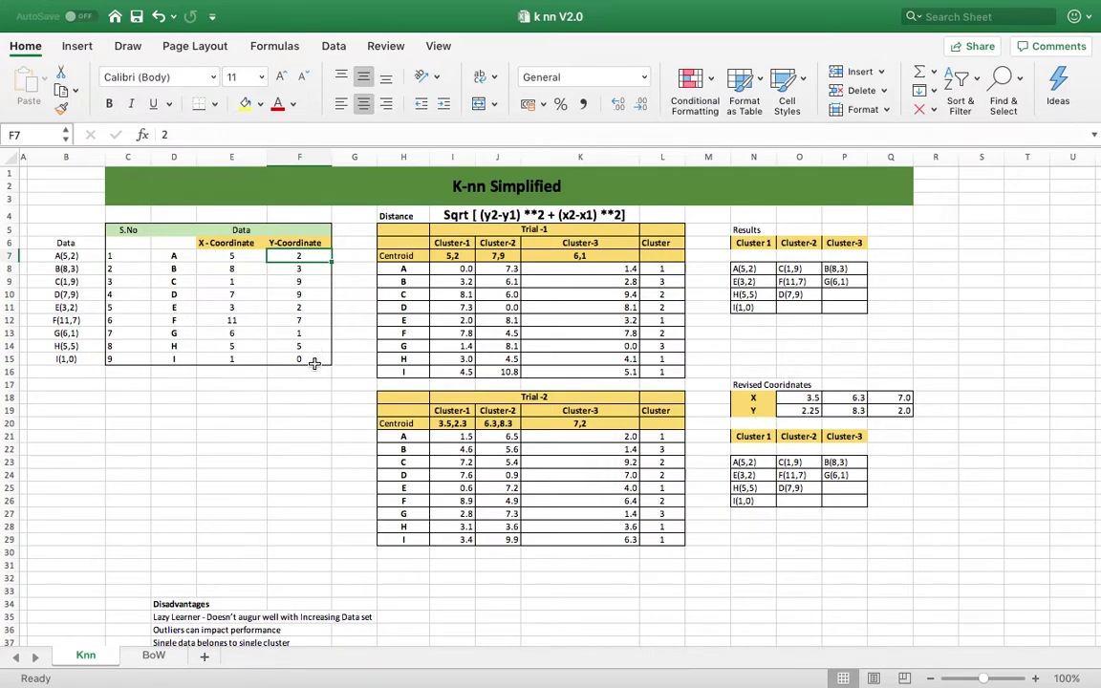
pyautogui.click(452, 185)
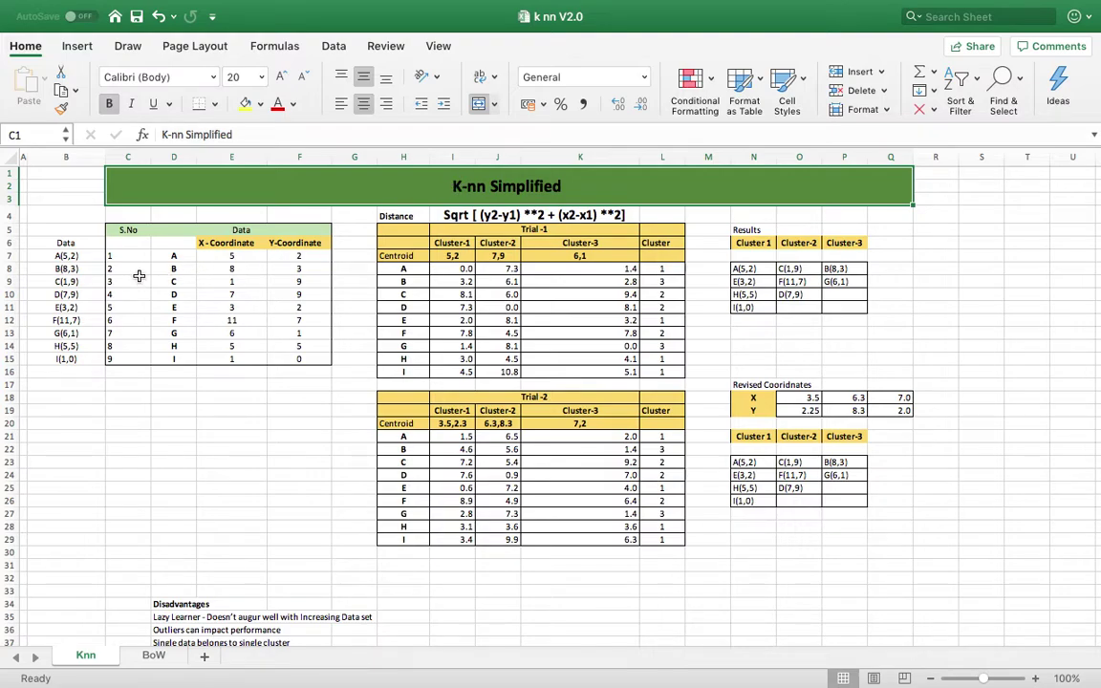
pyautogui.moveTo(115, 255); pyautogui.dragTo(125, 358)
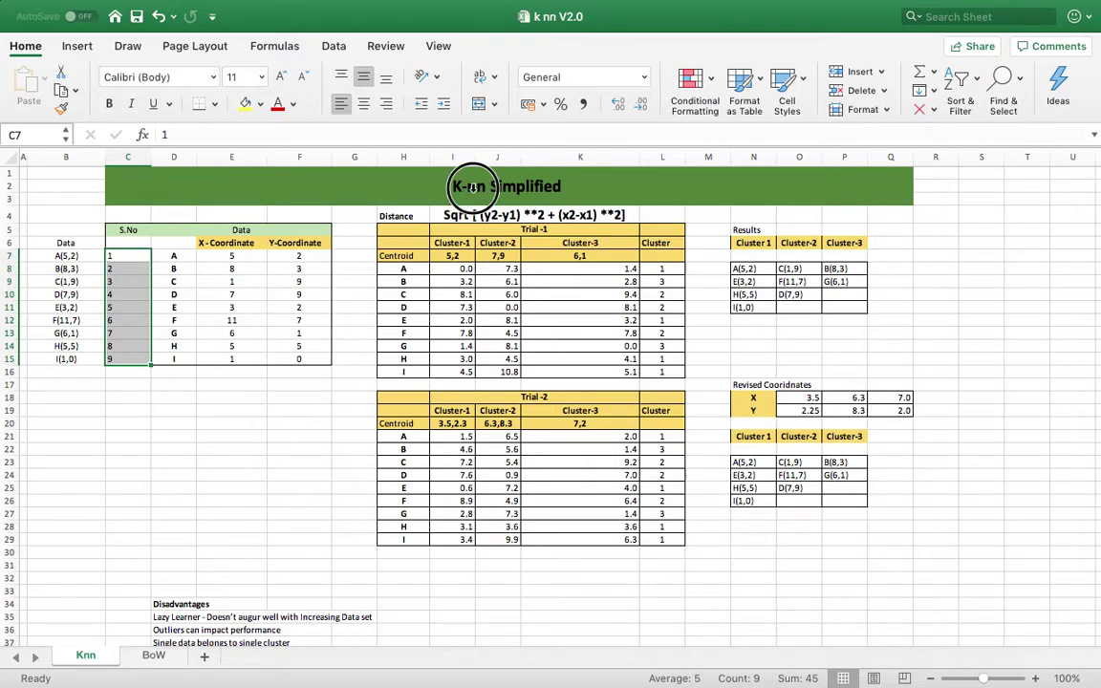
pyautogui.click(471, 200)
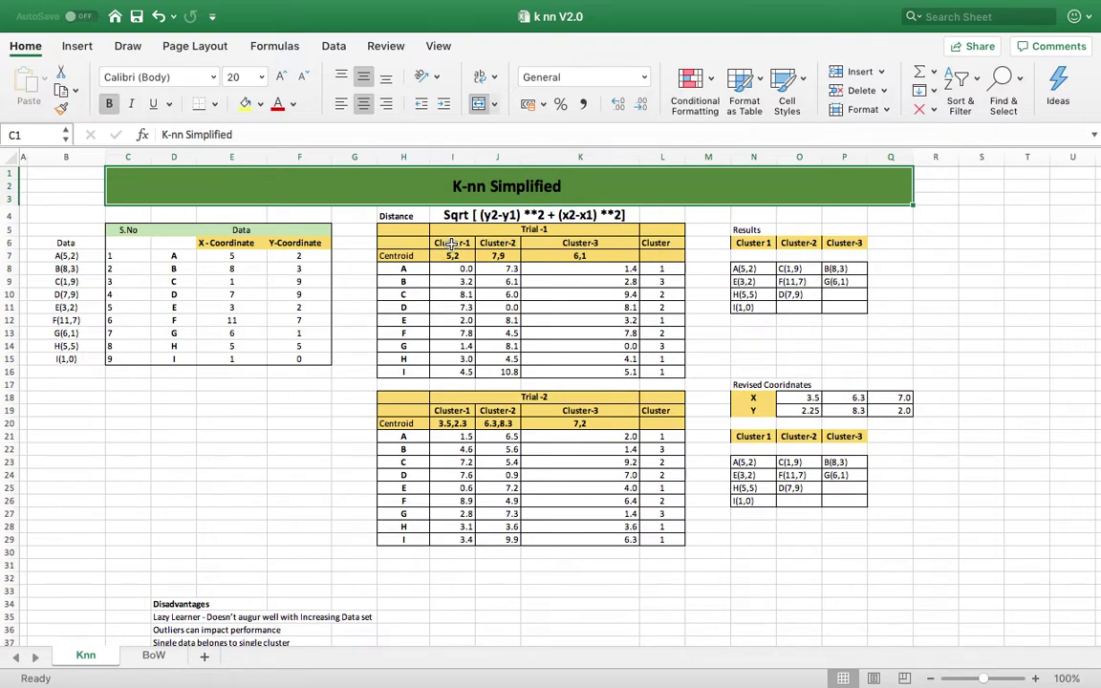
pyautogui.click(452, 243)
pyautogui.click(496, 243)
pyautogui.click(533, 243)
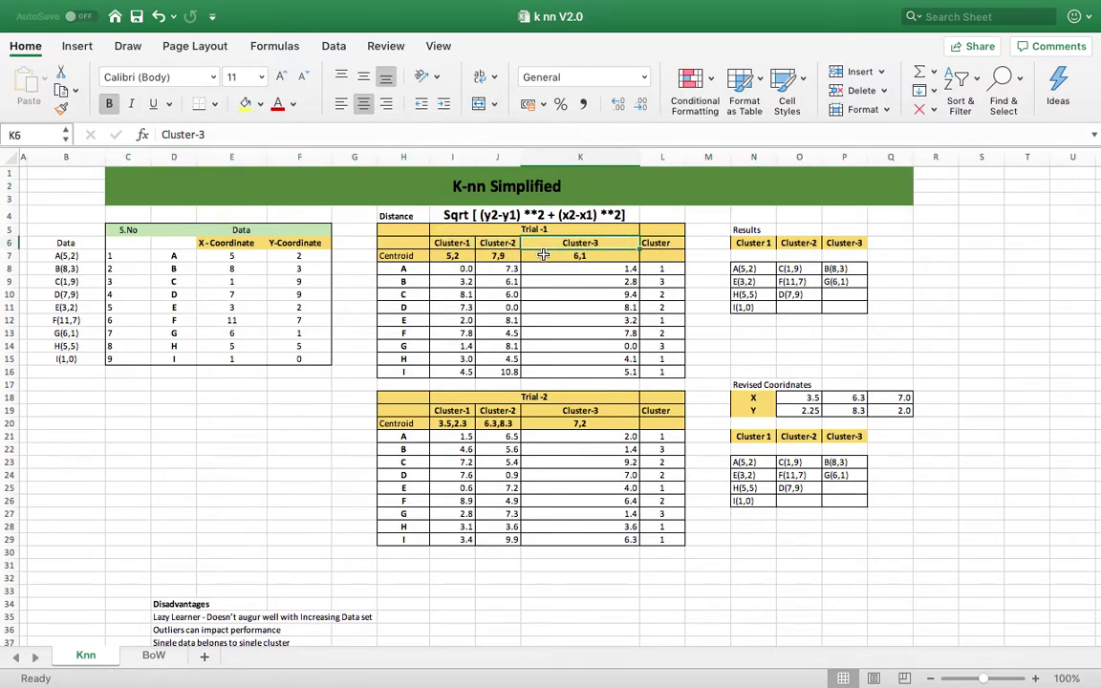
pyautogui.click(394, 255)
pyautogui.click(451, 257)
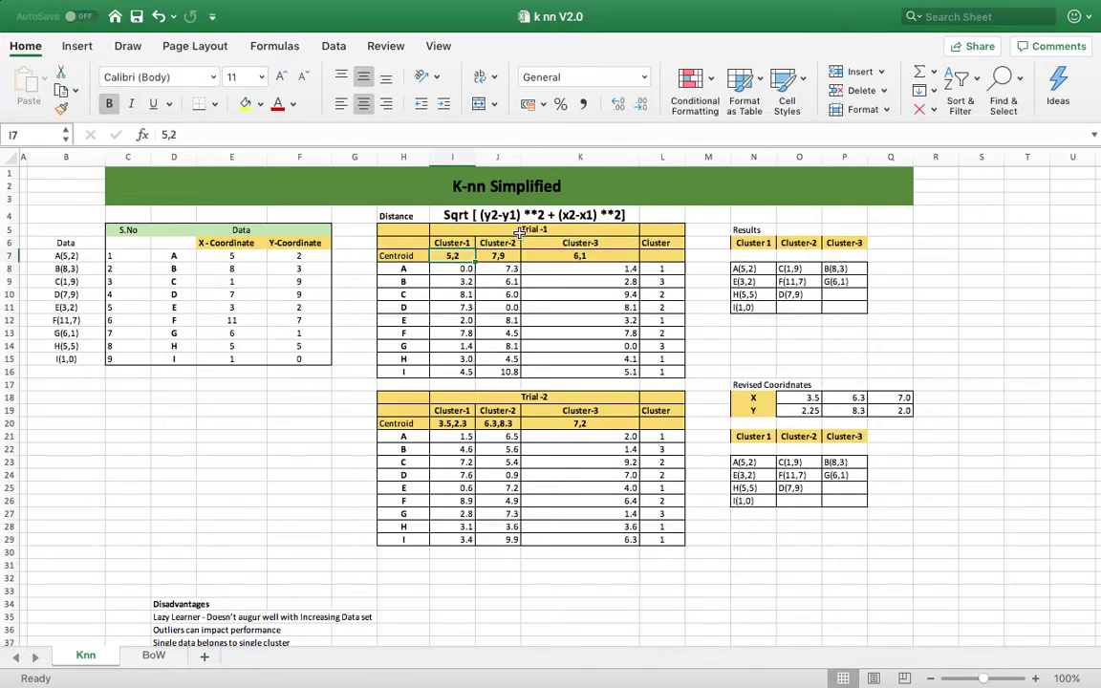
pyautogui.click(536, 231)
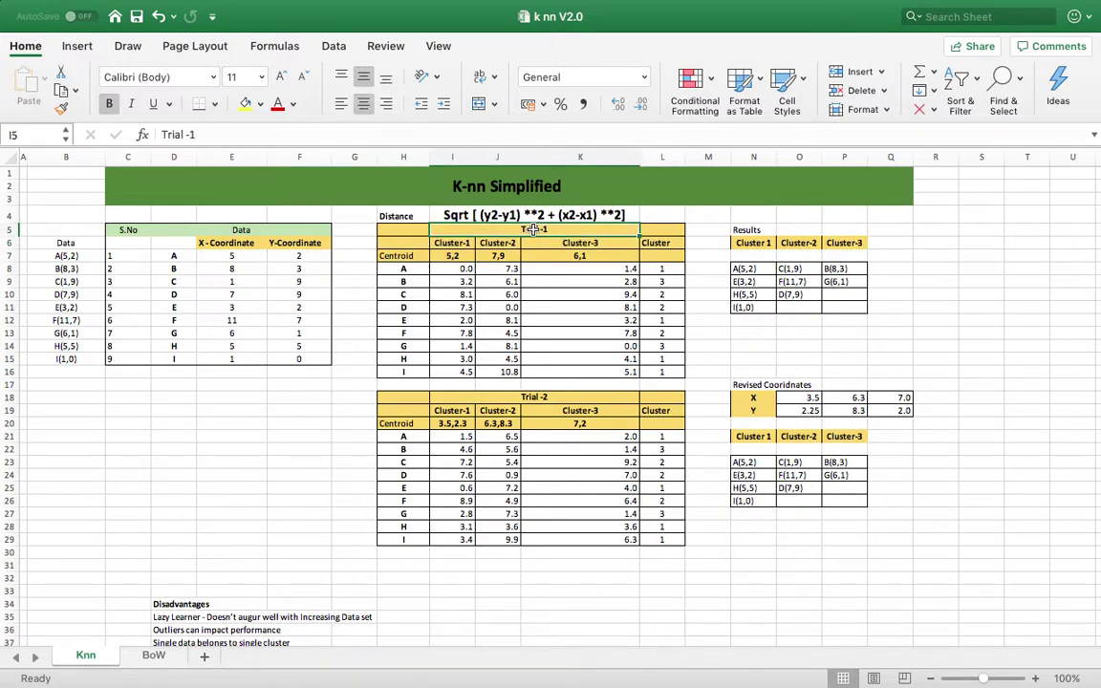
pyautogui.click(175, 255)
pyautogui.click(227, 256)
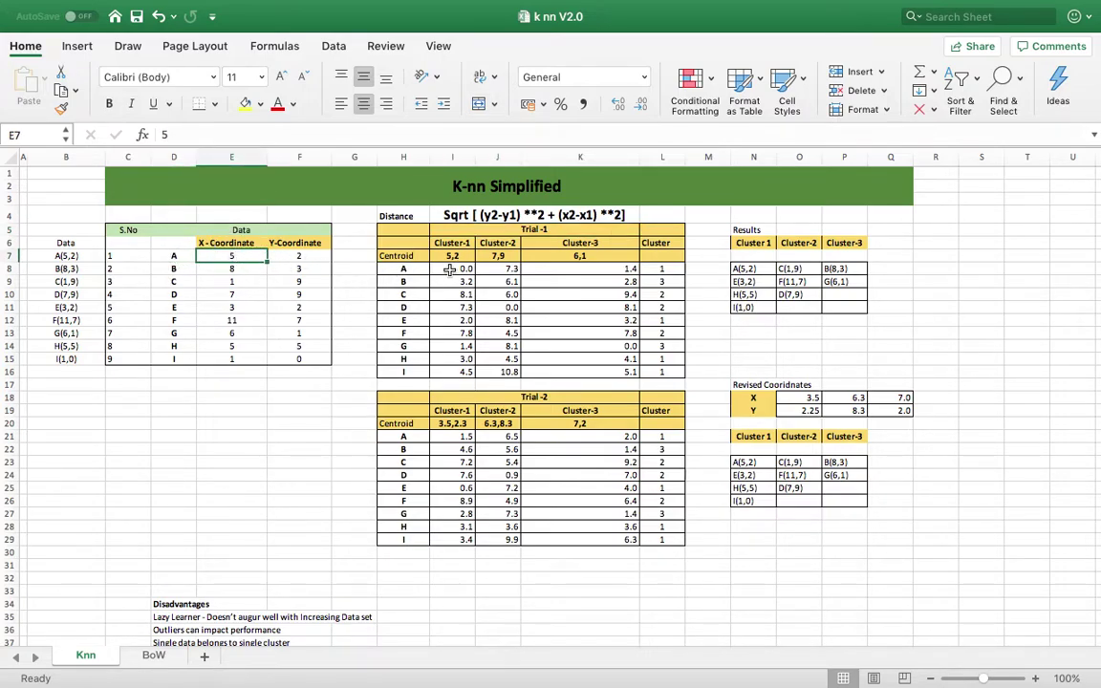
pyautogui.click(458, 258)
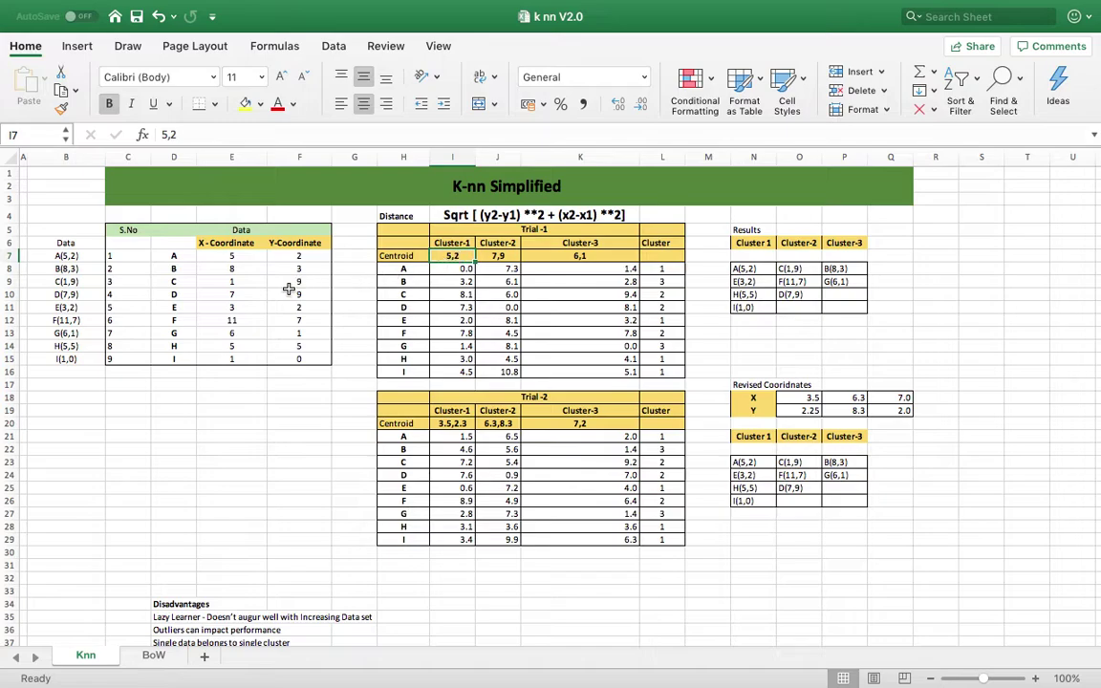
pyautogui.click(229, 295)
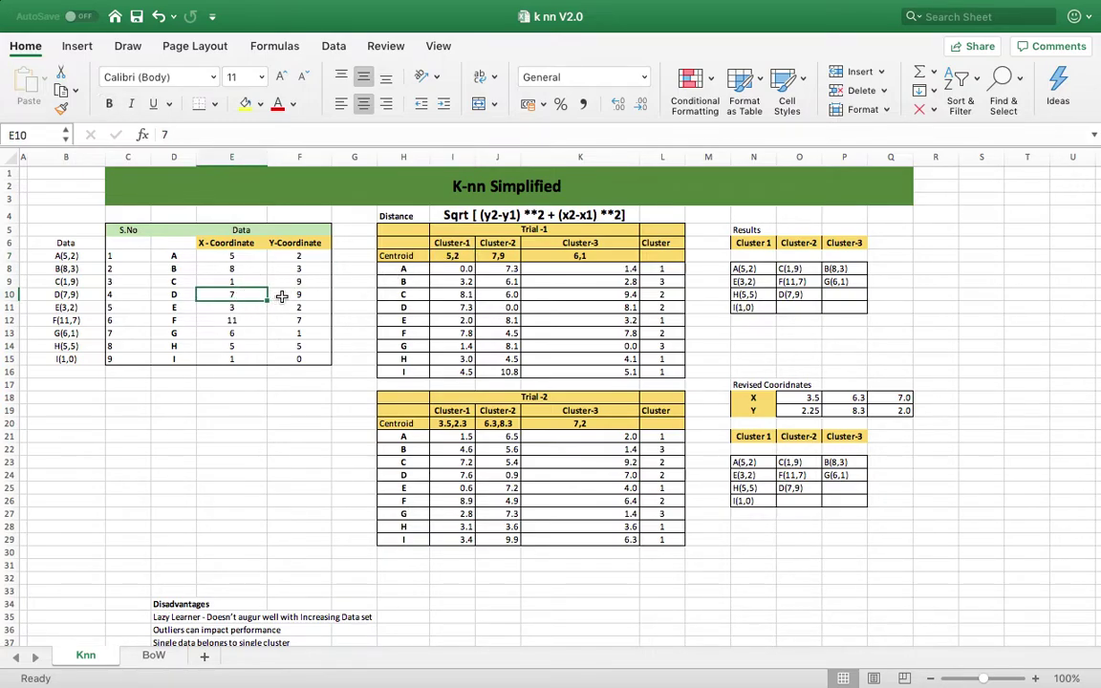
pyautogui.click(511, 257)
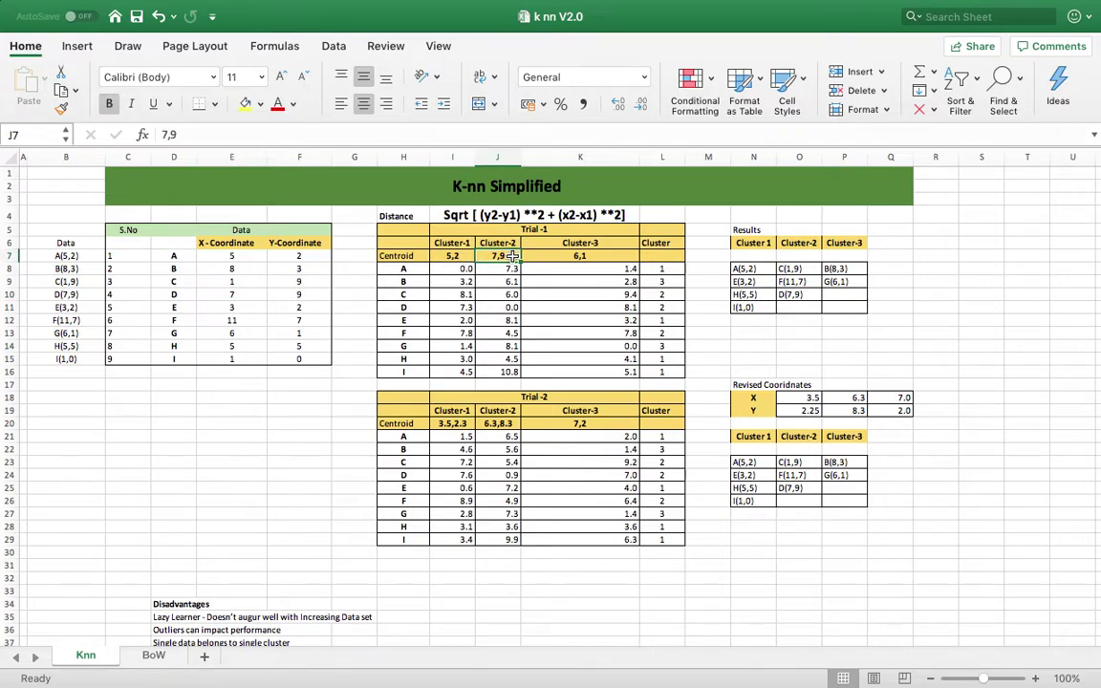
pyautogui.click(239, 332)
pyautogui.click(295, 334)
pyautogui.click(576, 255)
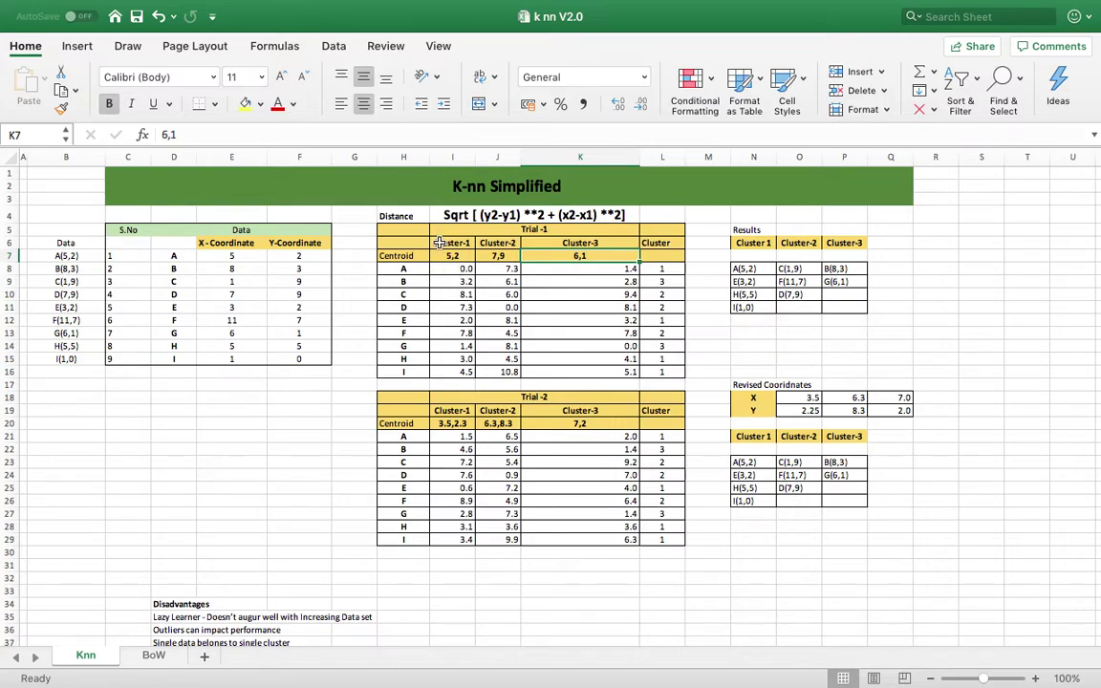
pyautogui.click(468, 217)
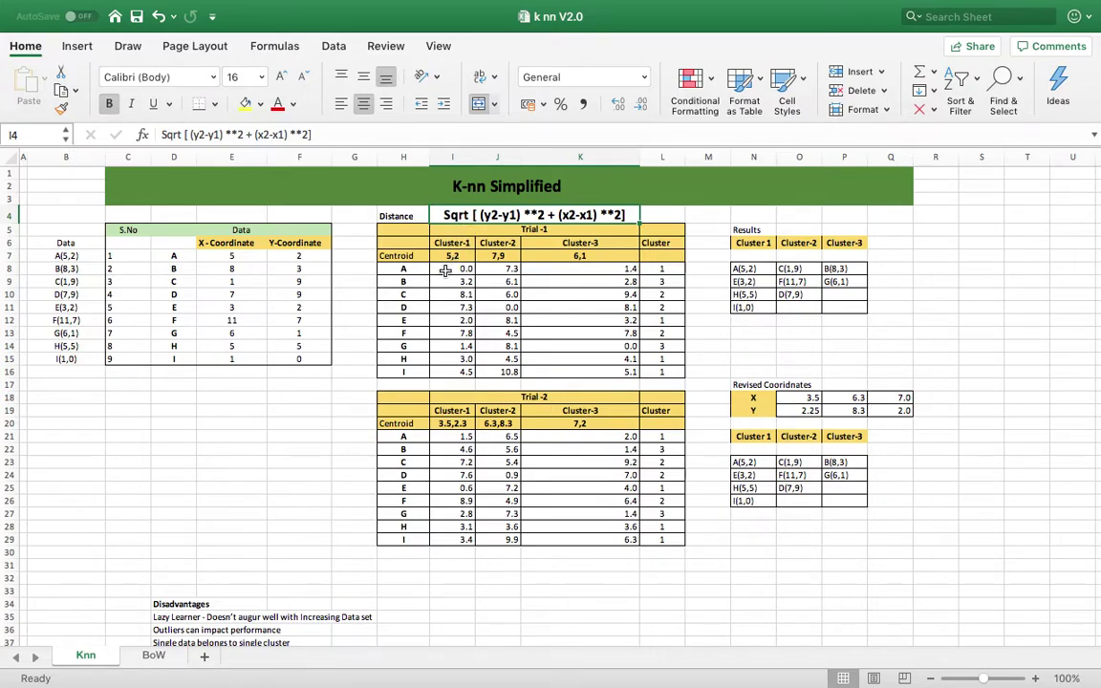
pyautogui.click(458, 256)
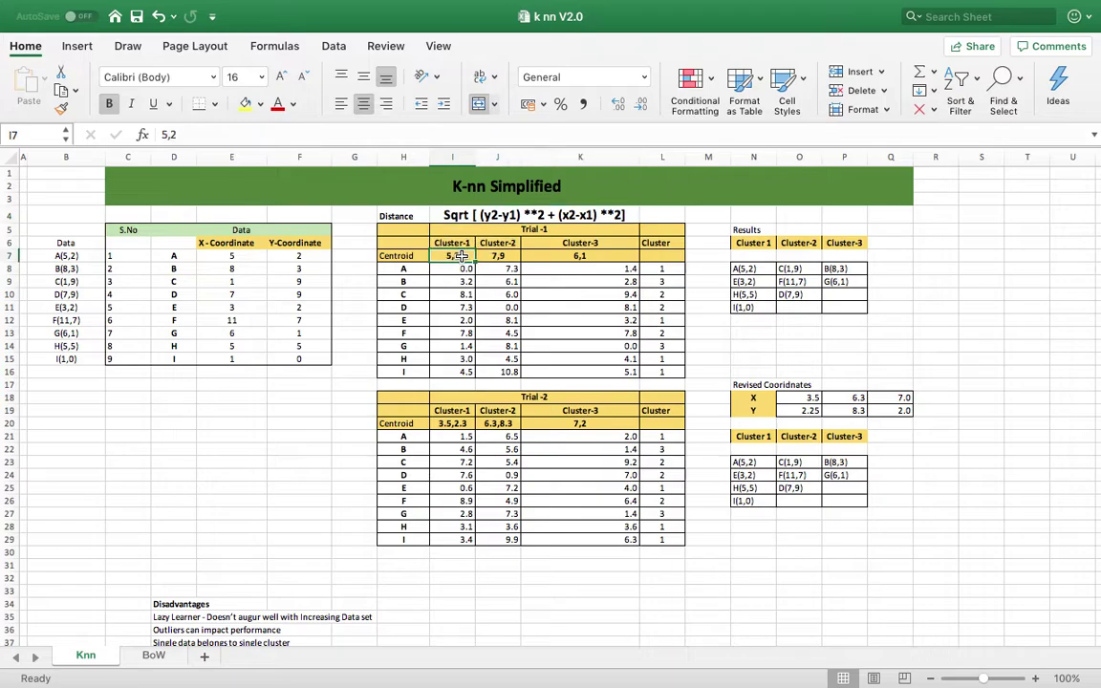
pyautogui.click(175, 255)
pyautogui.click(238, 257)
pyautogui.click(281, 256)
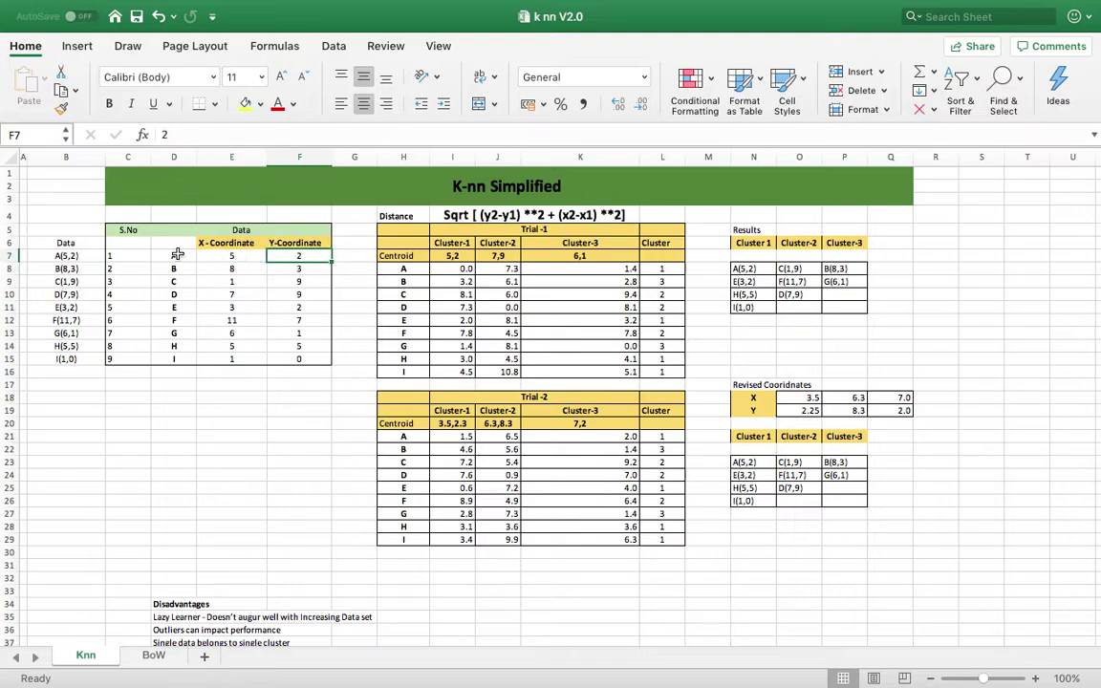
pyautogui.click(81, 256)
pyautogui.click(447, 258)
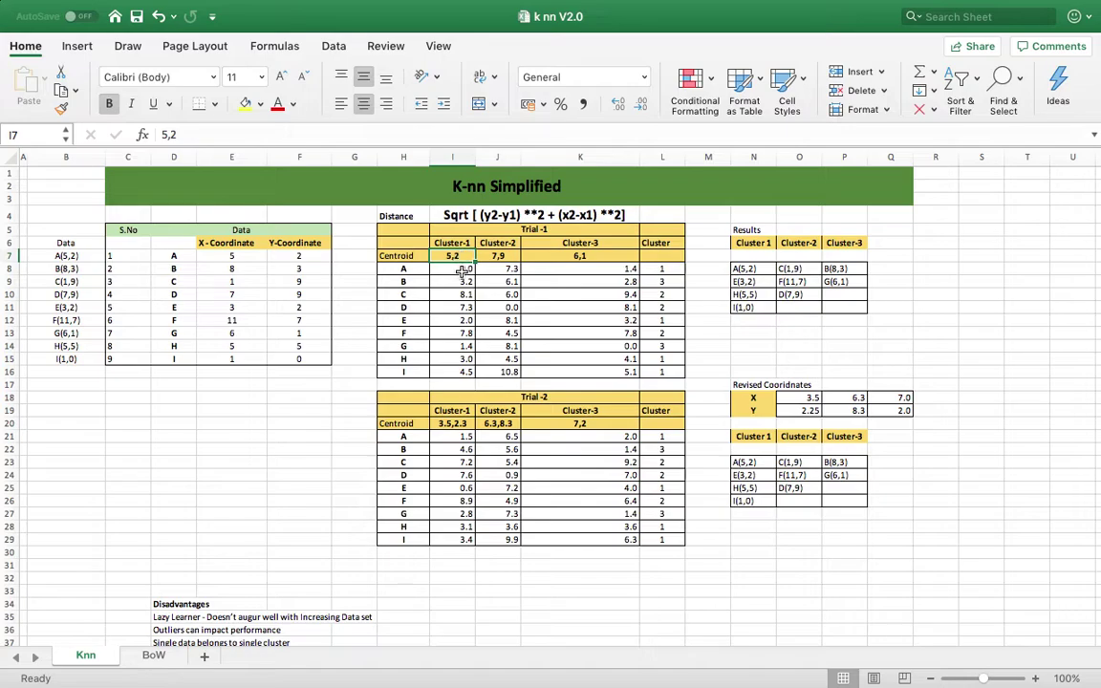
pyautogui.click(465, 269)
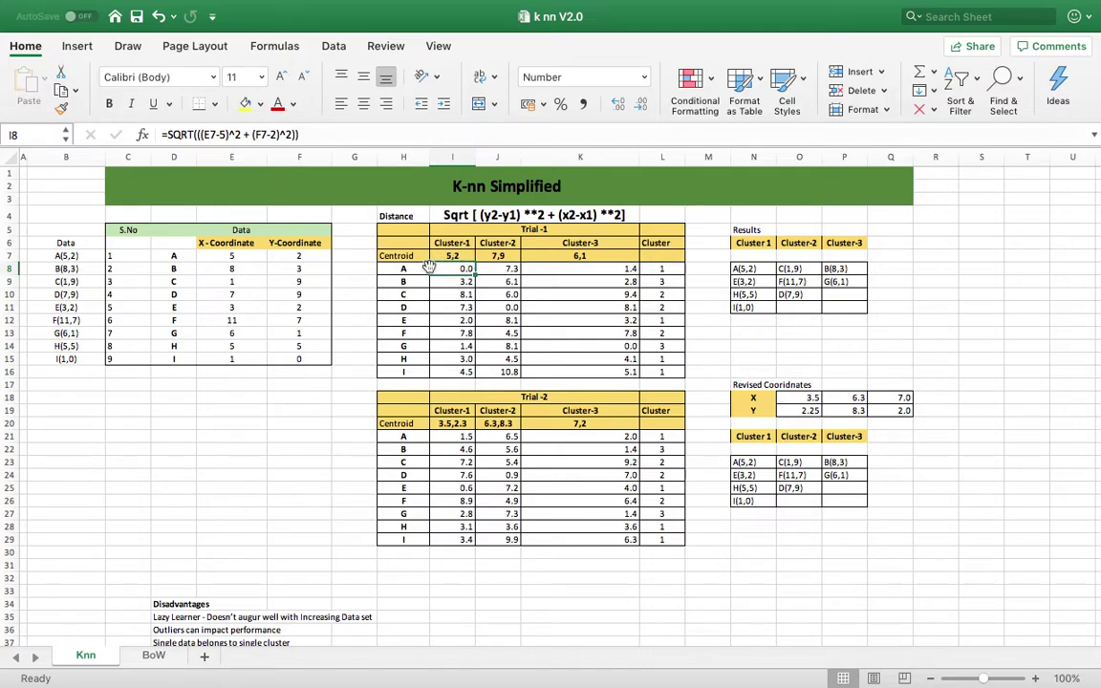
pyautogui.click(403, 269)
pyautogui.click(658, 270)
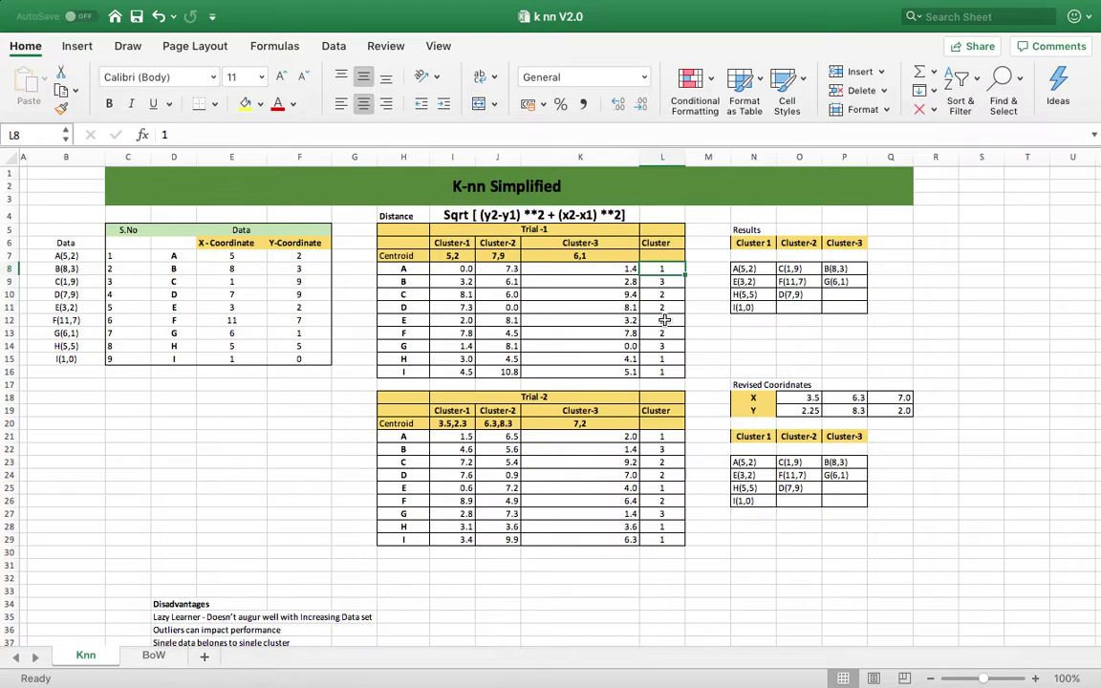
pyautogui.click(420, 321)
pyautogui.click(470, 322)
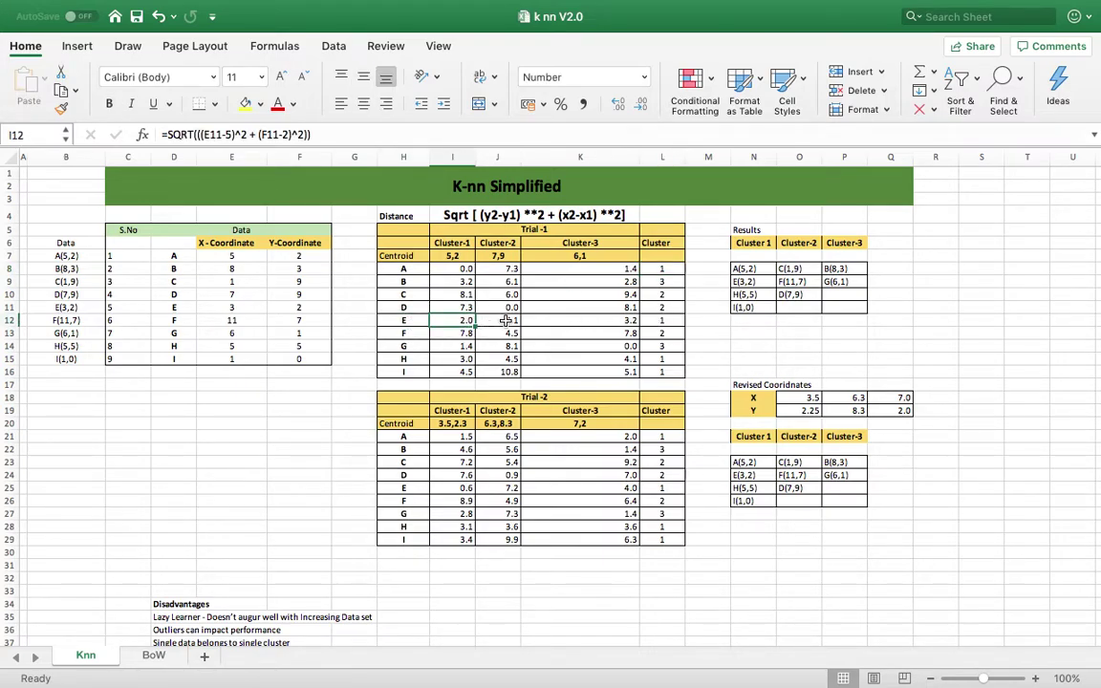
pyautogui.click(504, 320)
pyautogui.click(621, 324)
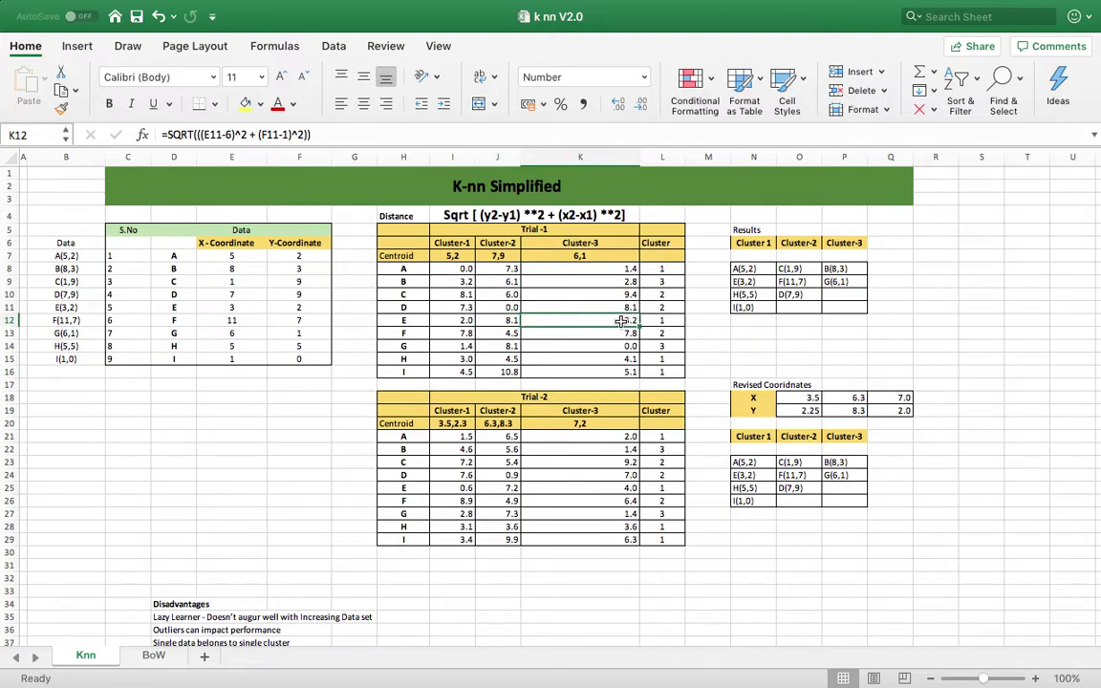
pyautogui.click(466, 324)
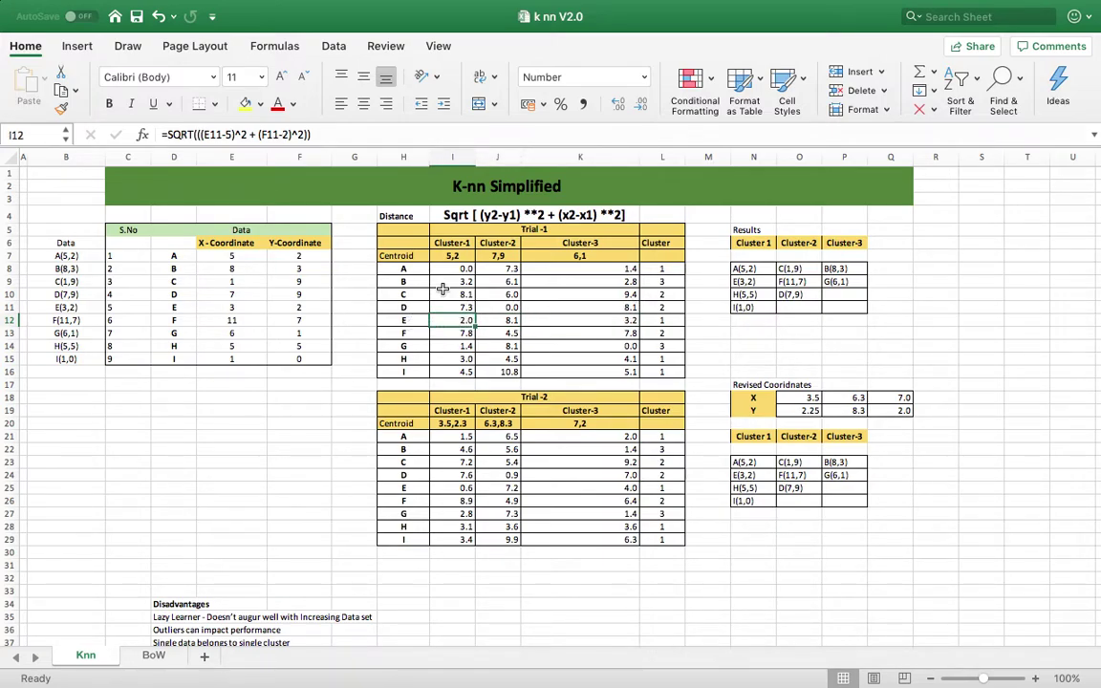
pyautogui.click(662, 321)
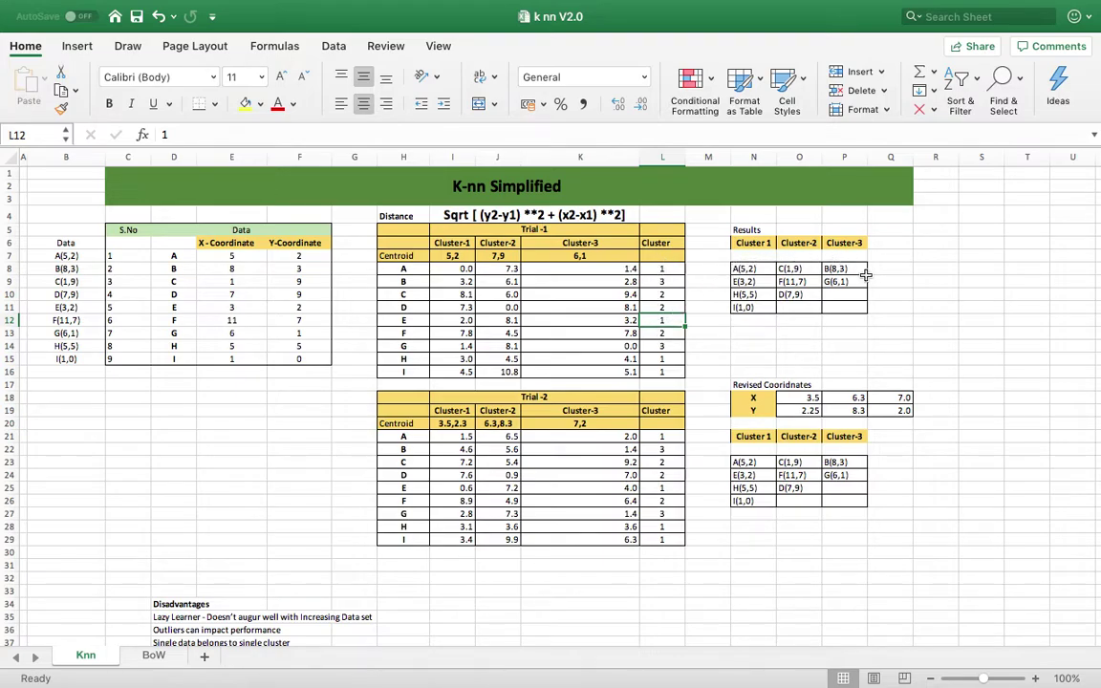
pyautogui.click(757, 268)
pyautogui.click(755, 281)
pyautogui.click(755, 294)
pyautogui.click(755, 308)
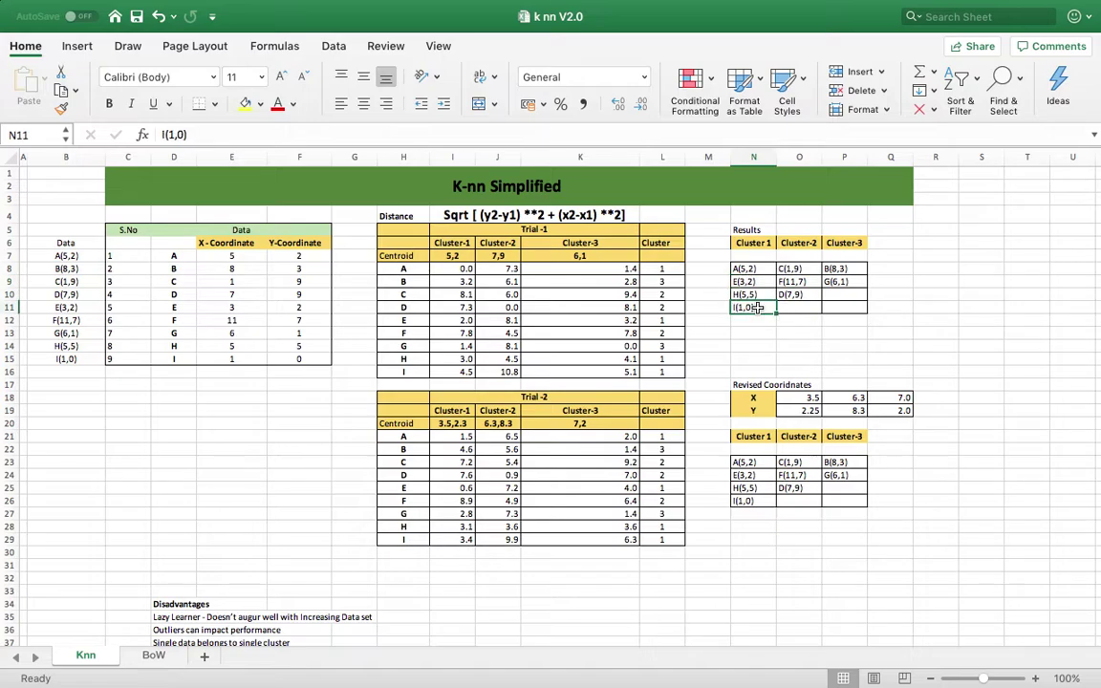
pyautogui.click(669, 271)
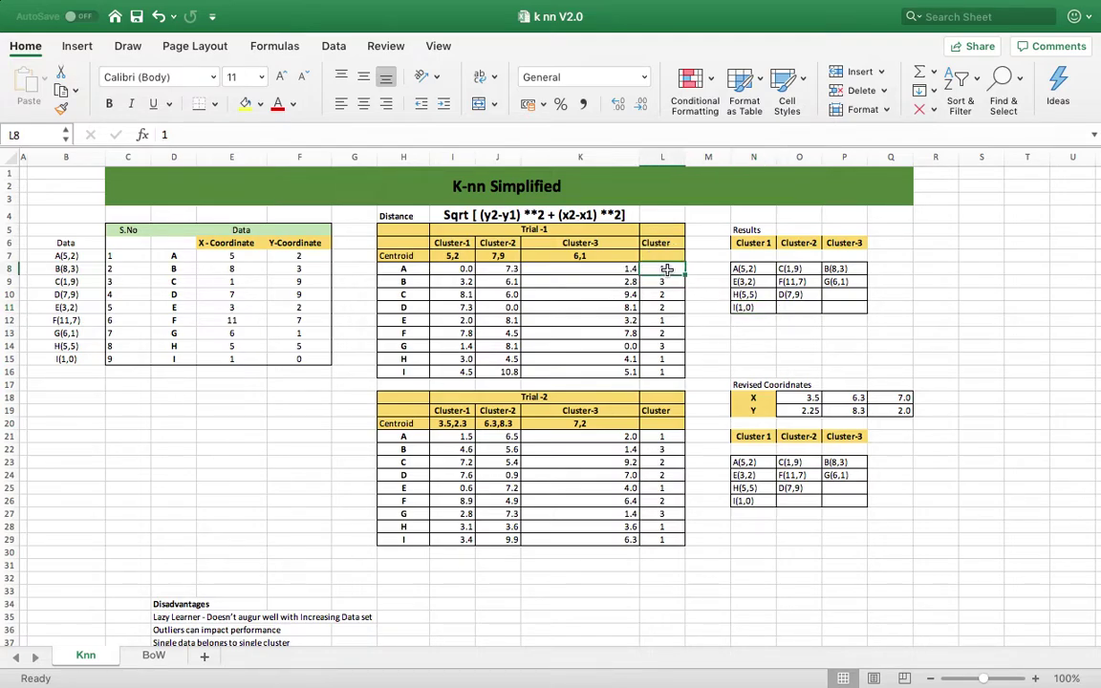
pyautogui.click(670, 321)
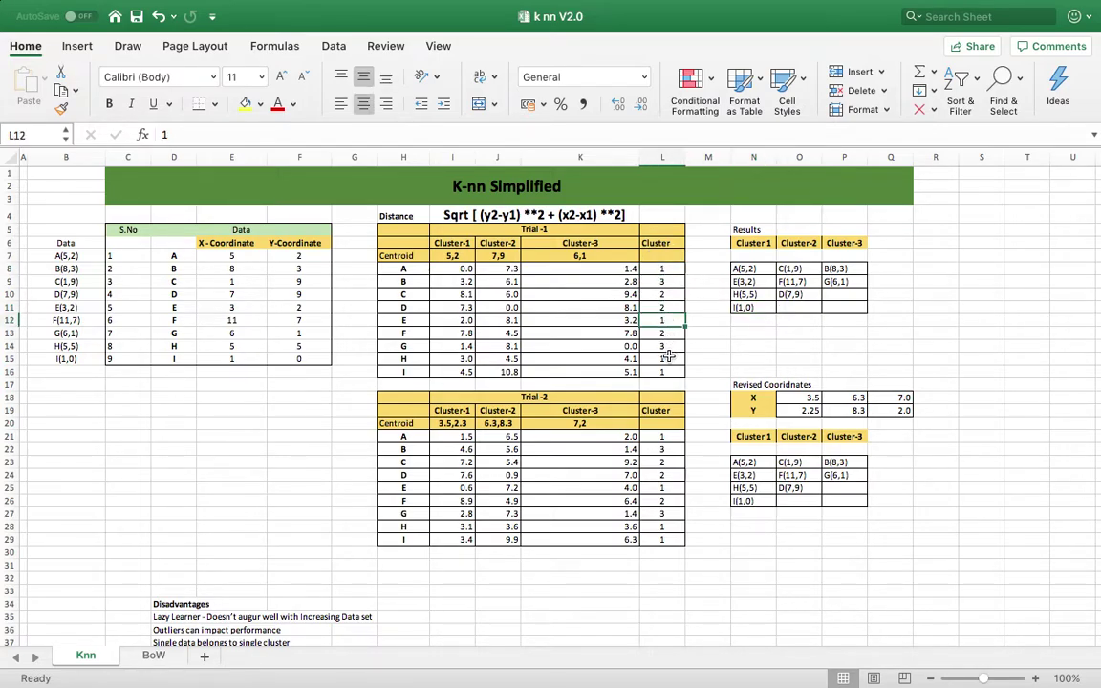
pyautogui.click(669, 358)
pyautogui.click(667, 373)
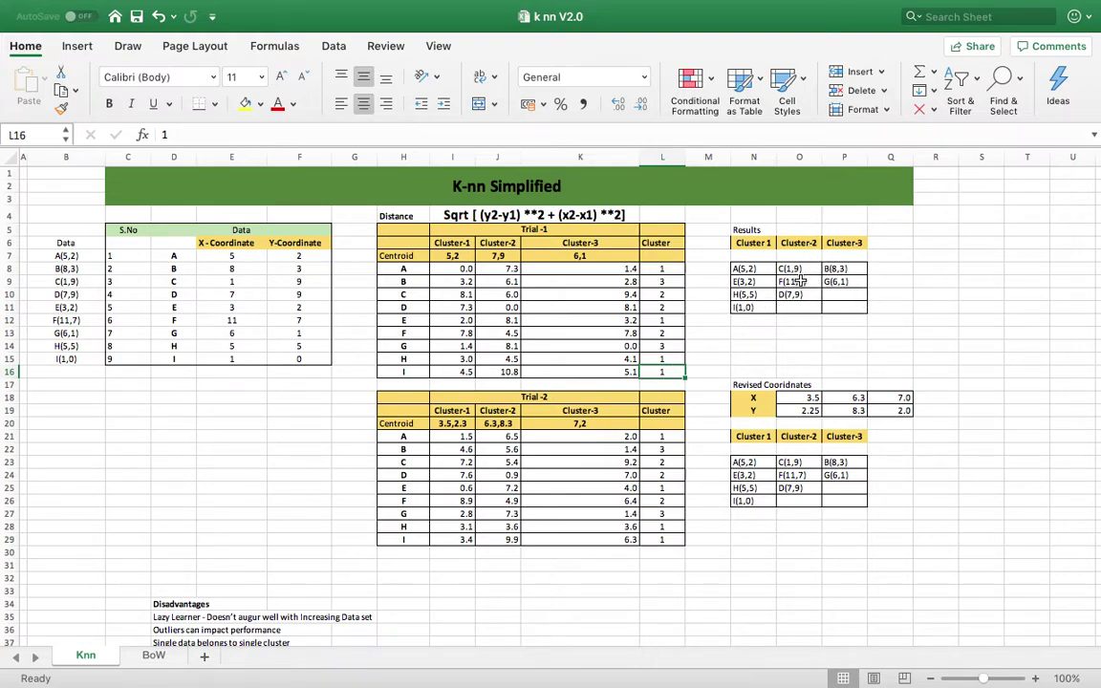
pyautogui.click(616, 395)
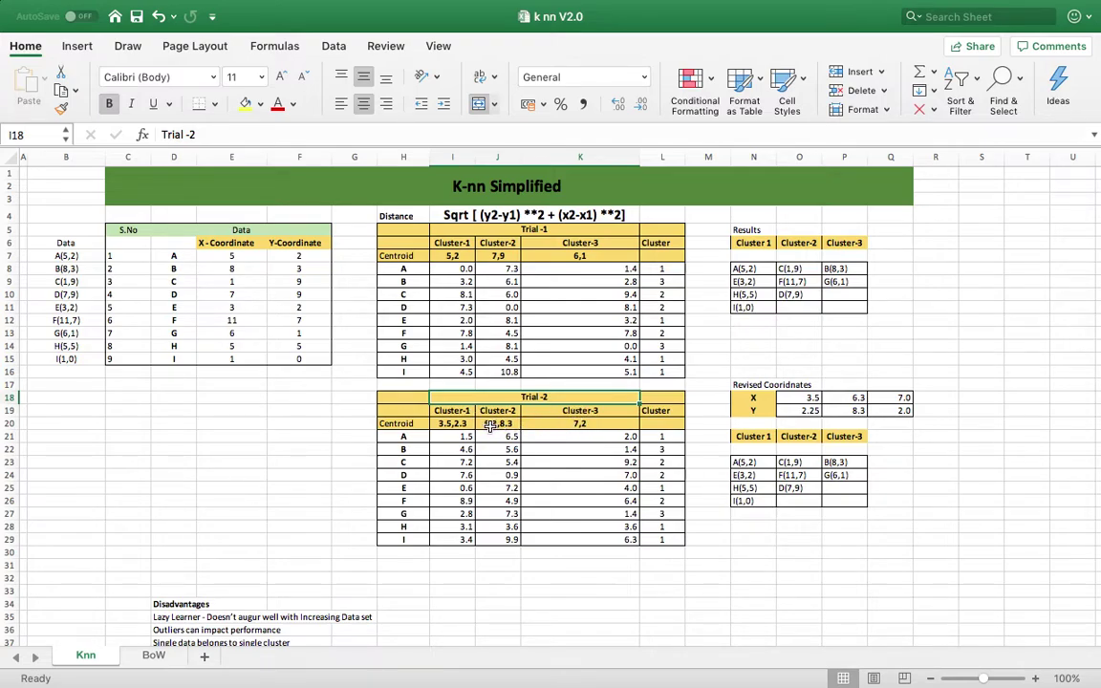
# Enter 5, 3, 5 and 1 into cells O13 to R13 beneath the Results table.
pyautogui.click(452, 424)
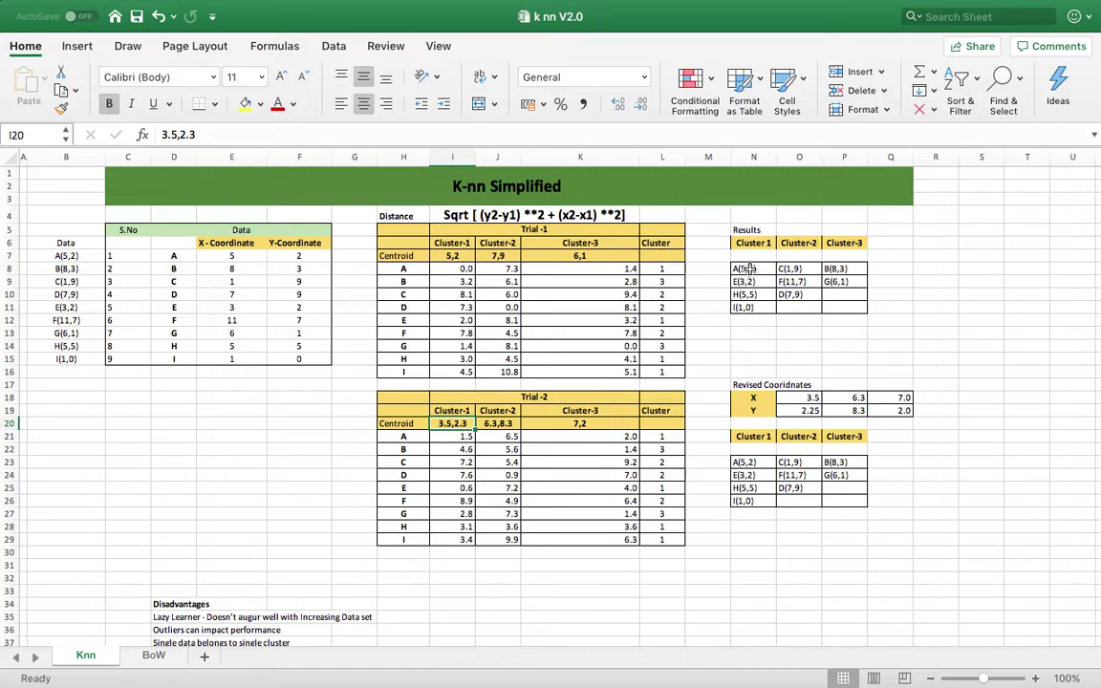
pyautogui.click(806, 340)
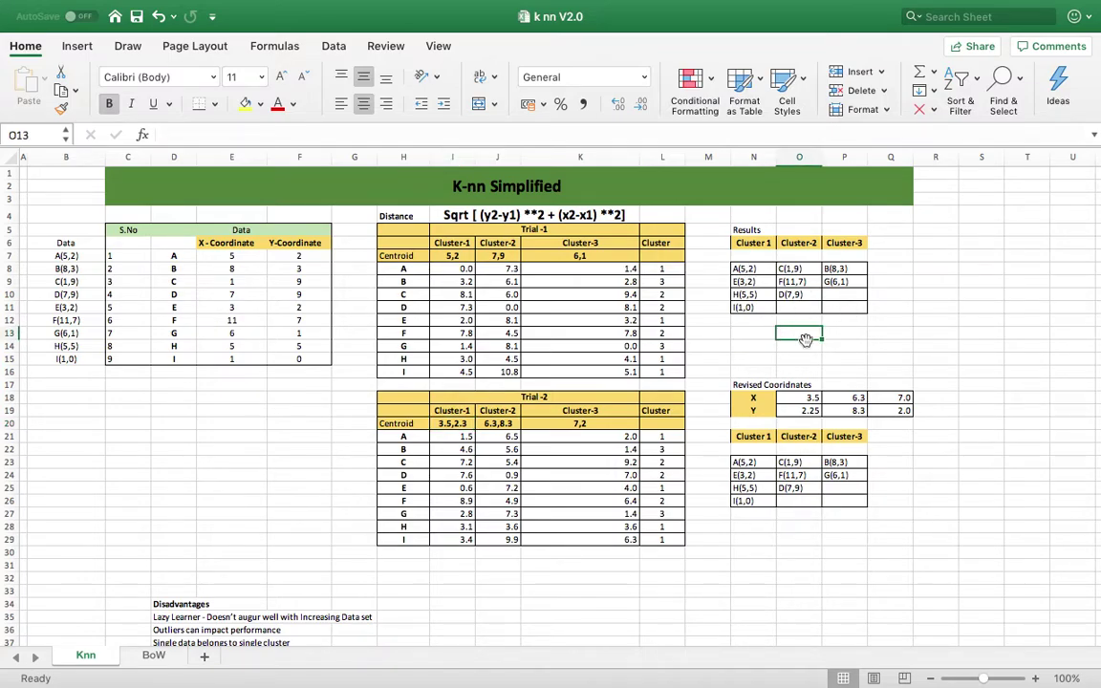
pyautogui.write('5')
pyautogui.press('Tab')
pyautogui.write('3')
pyautogui.press('Tab')
pyautogui.write('5')
pyautogui.press('Tab')
pyautogui.write('1')
# Highlight the new row of values O13:R13, then deselect it.
pyautogui.click(805, 342)
pyautogui.hotkey('shift', 'Right')
pyautogui.hotkey('shift', 'Right')
pyautogui.hotkey('shift', 'Right')
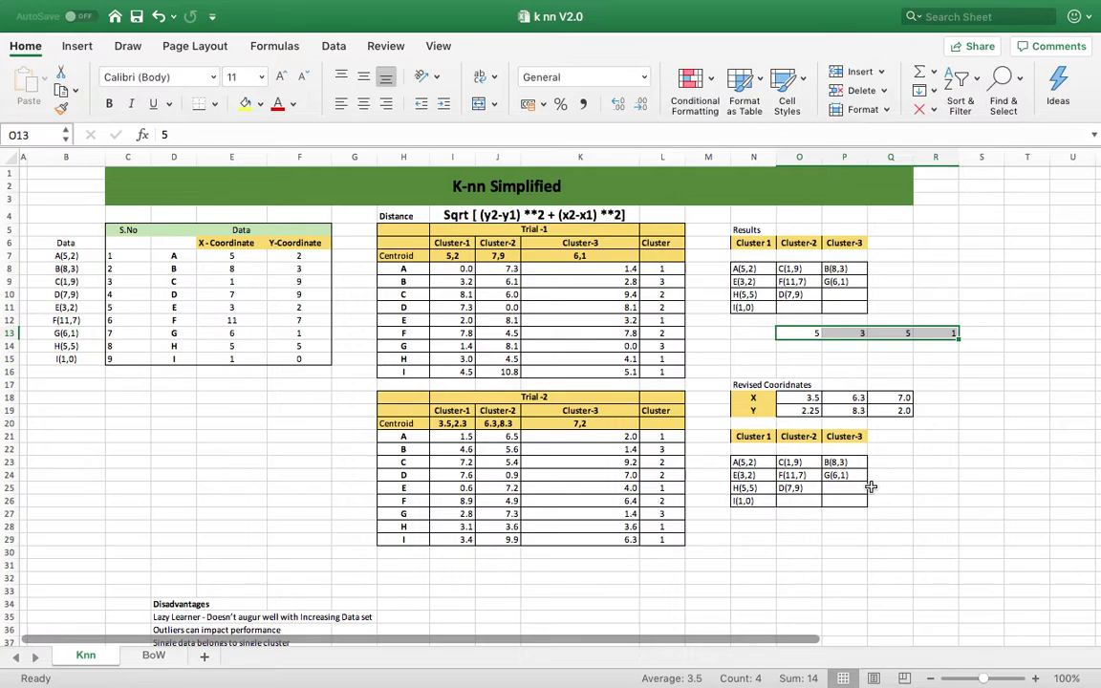
pyautogui.click(919, 491)
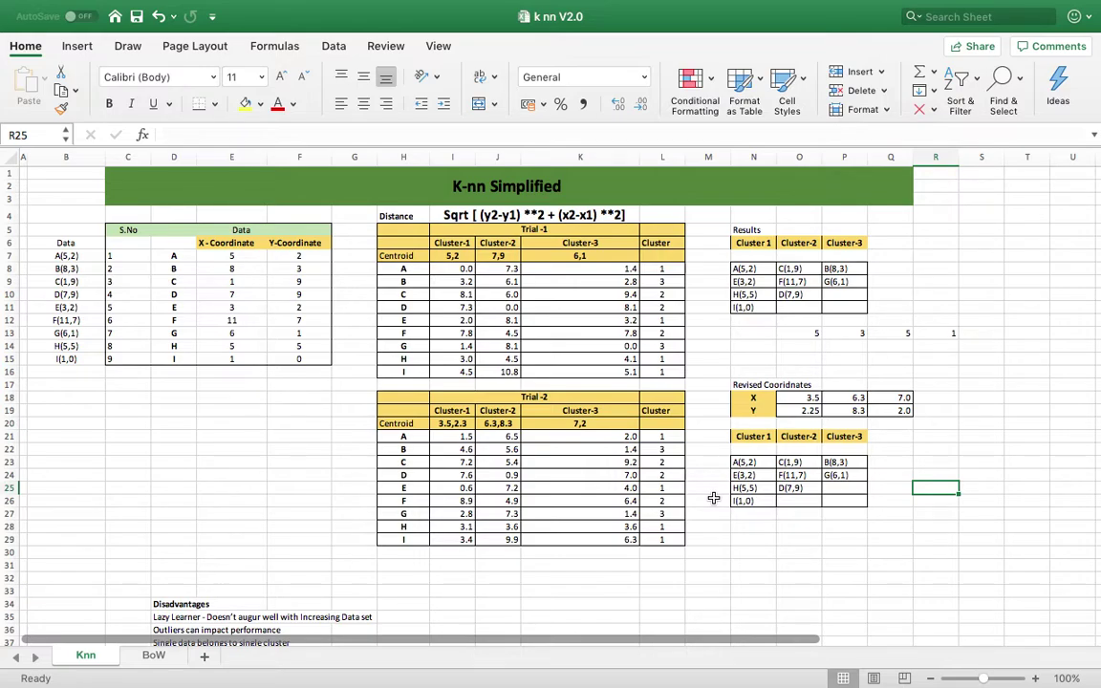
pyautogui.moveTo(67, 255); pyautogui.dragTo(75, 367)
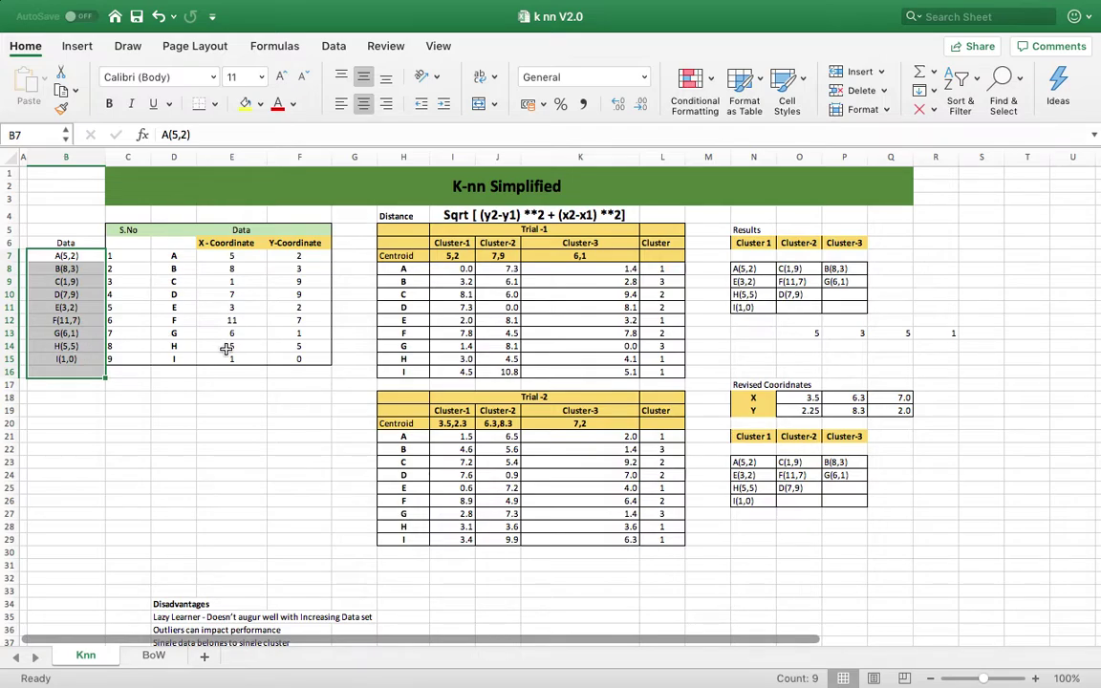
pyautogui.click(472, 255)
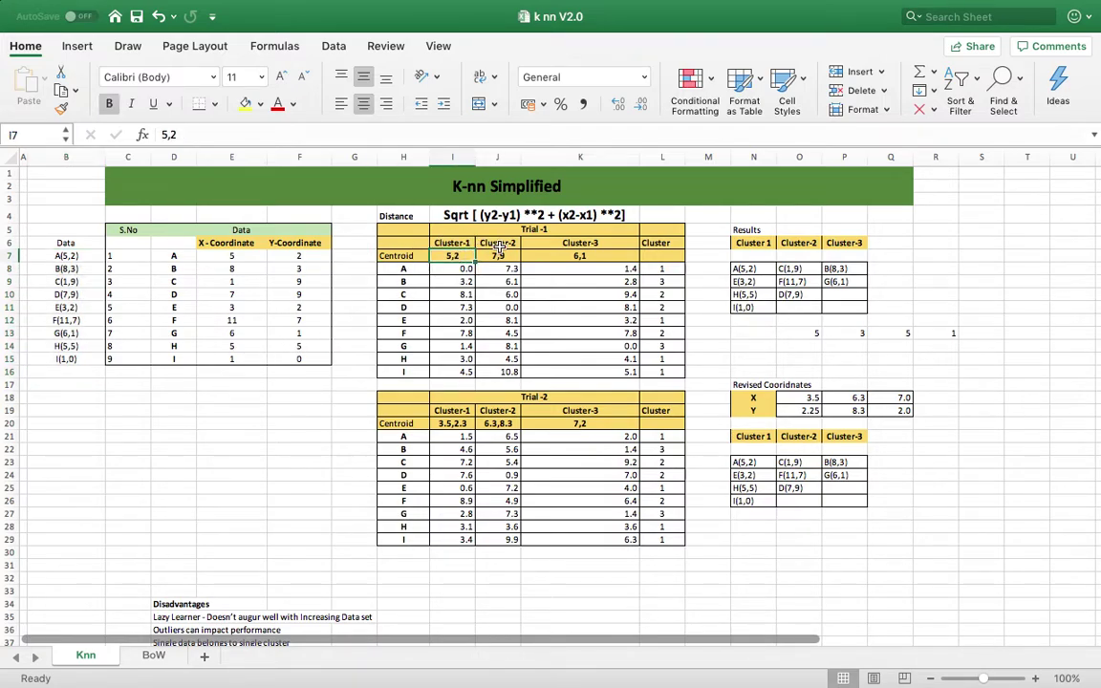
pyautogui.press('Up')
pyautogui.press('Right')
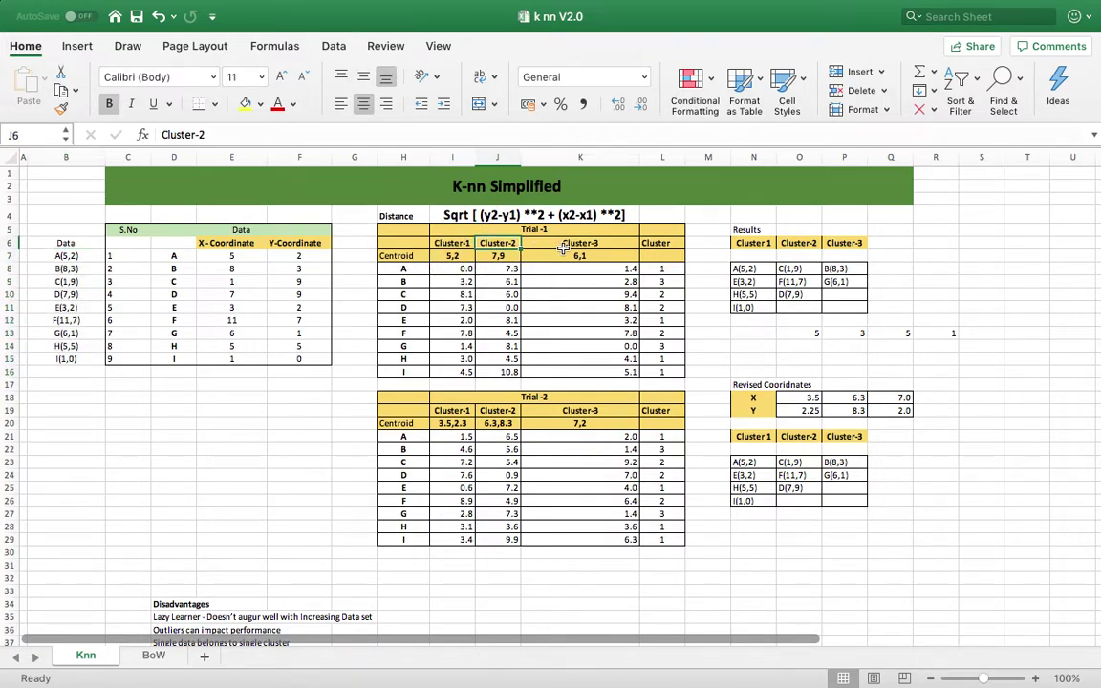
pyautogui.click(471, 256)
pyautogui.press('Right')
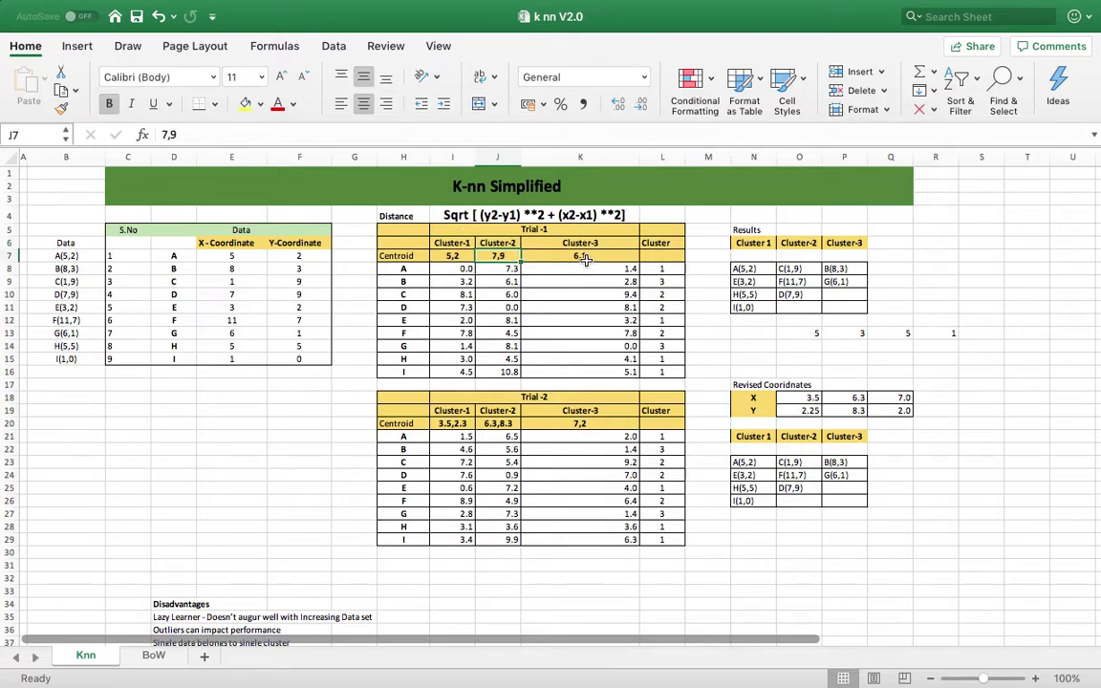
pyautogui.press('Right')
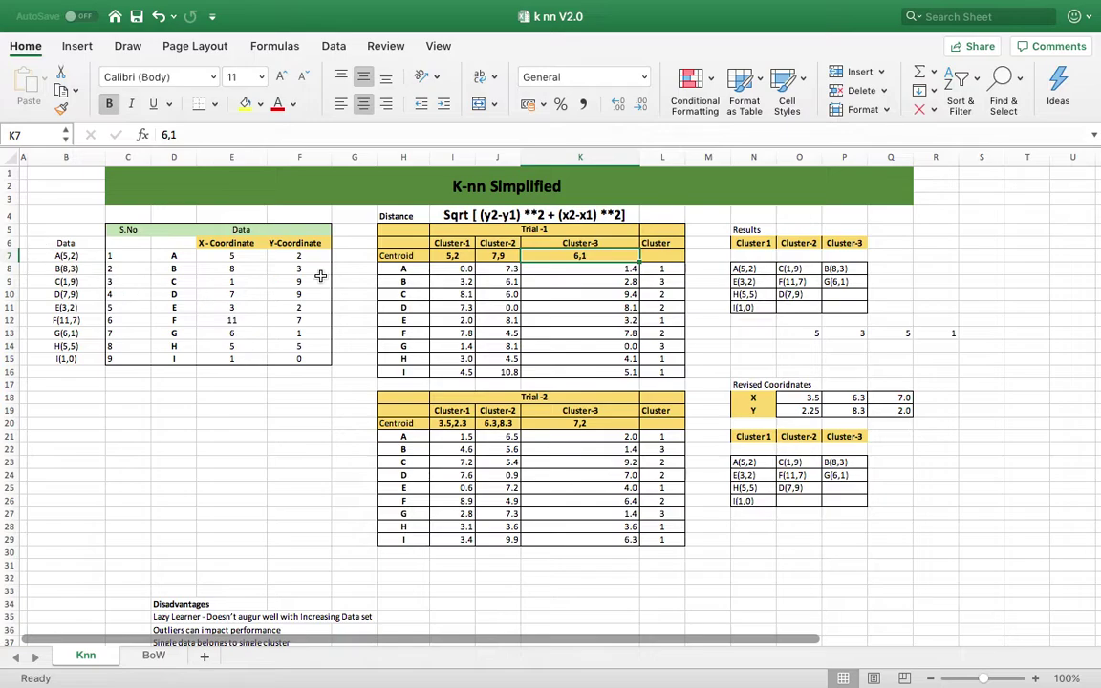
pyautogui.click(462, 215)
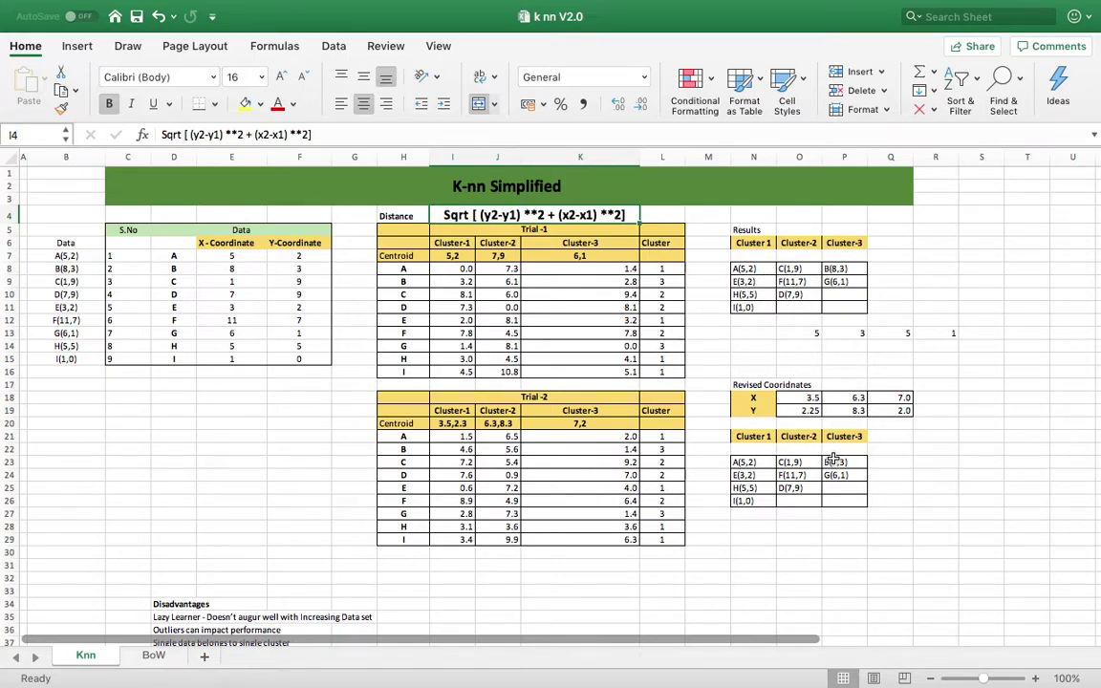
pyautogui.click(454, 424)
pyautogui.click(497, 427)
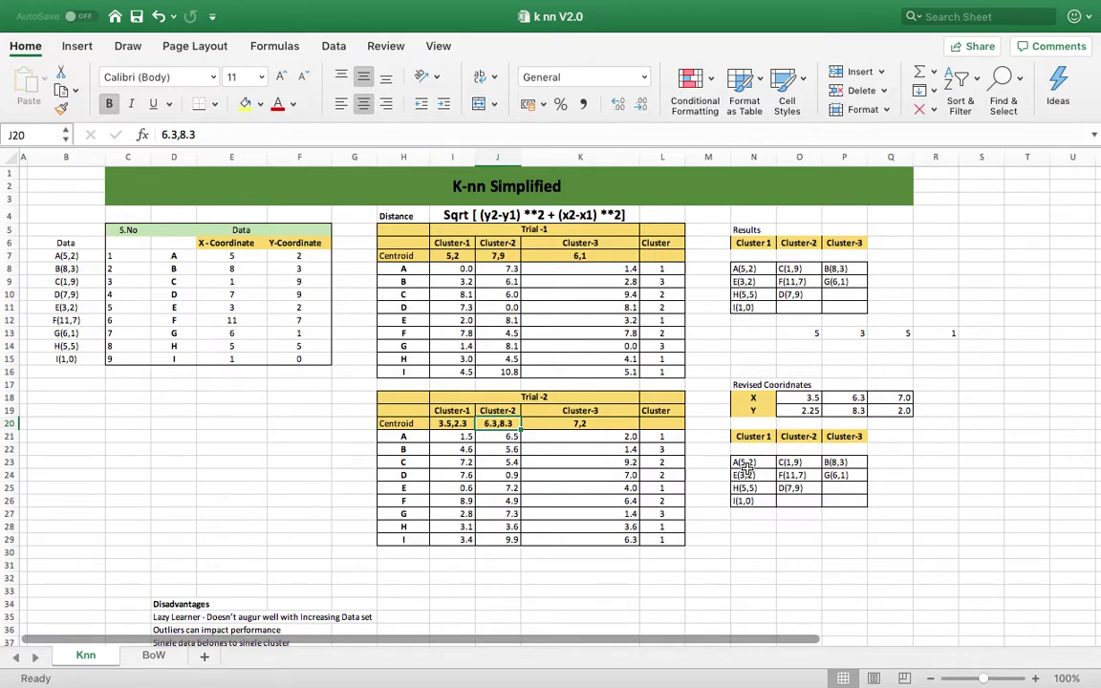
pyautogui.click(64, 374)
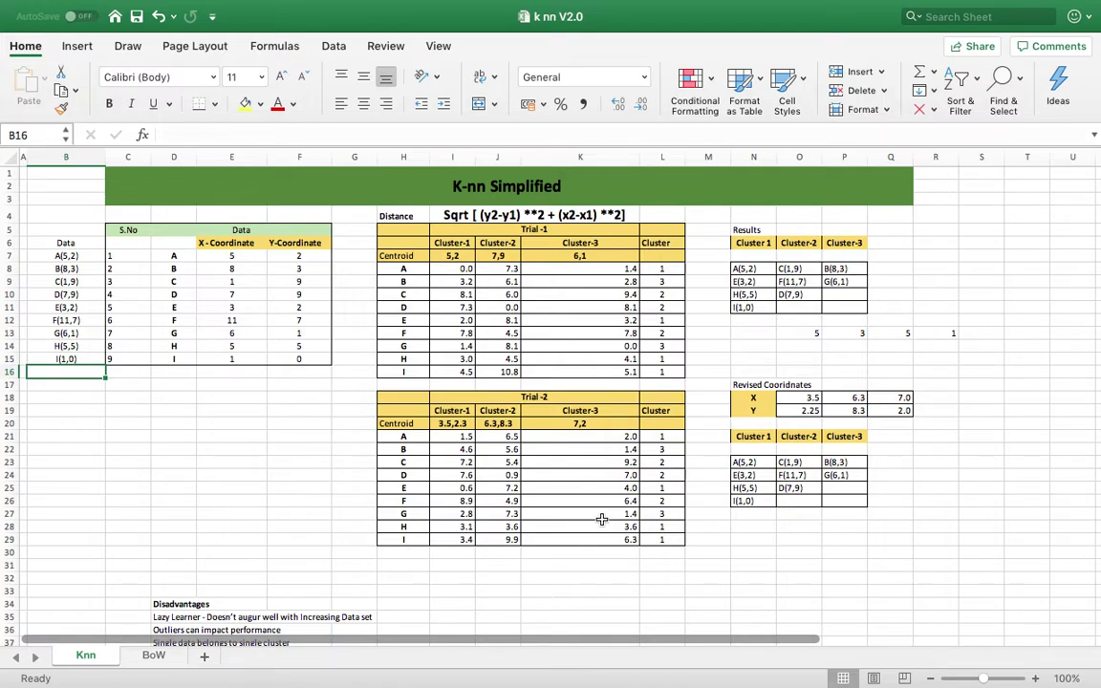
pyautogui.click(514, 198)
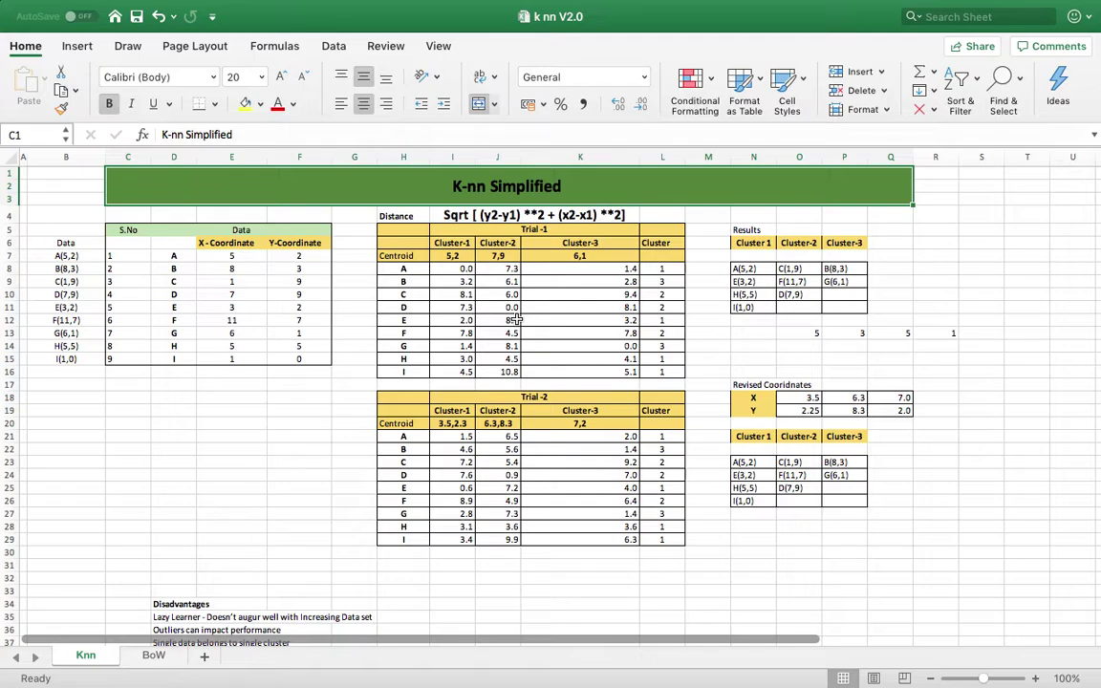
# Scroll down to the Disadvantages list and select the Lazy Learner entry in D35.
pyautogui.scroll(-2, 514, 321)
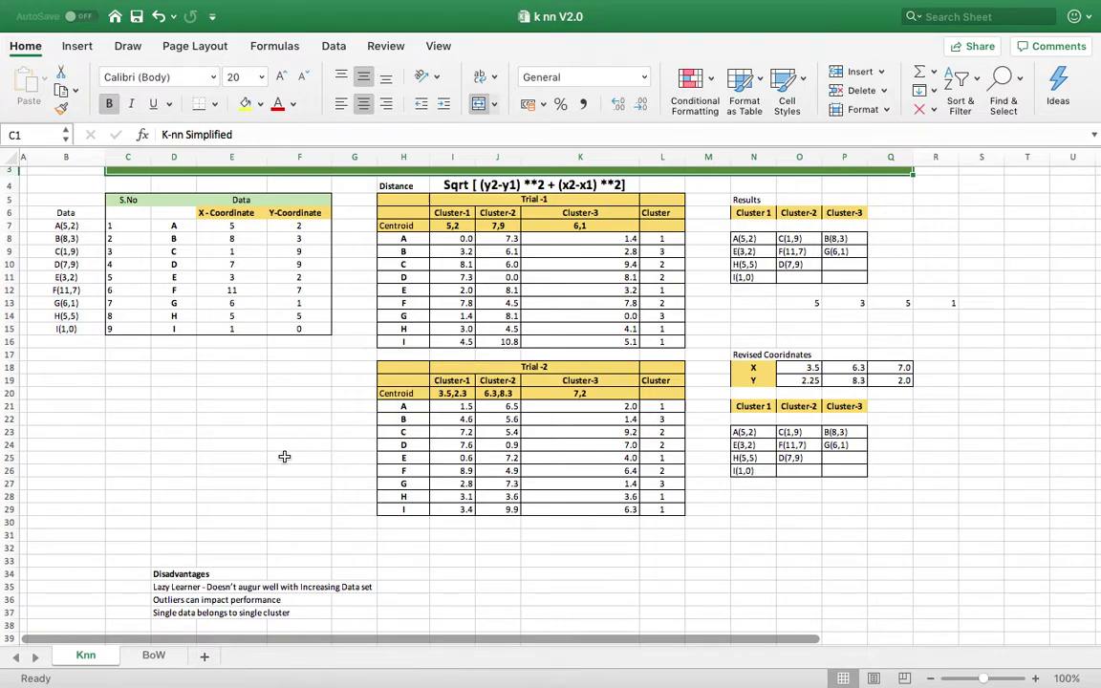
pyautogui.scroll(-2, 171, 543)
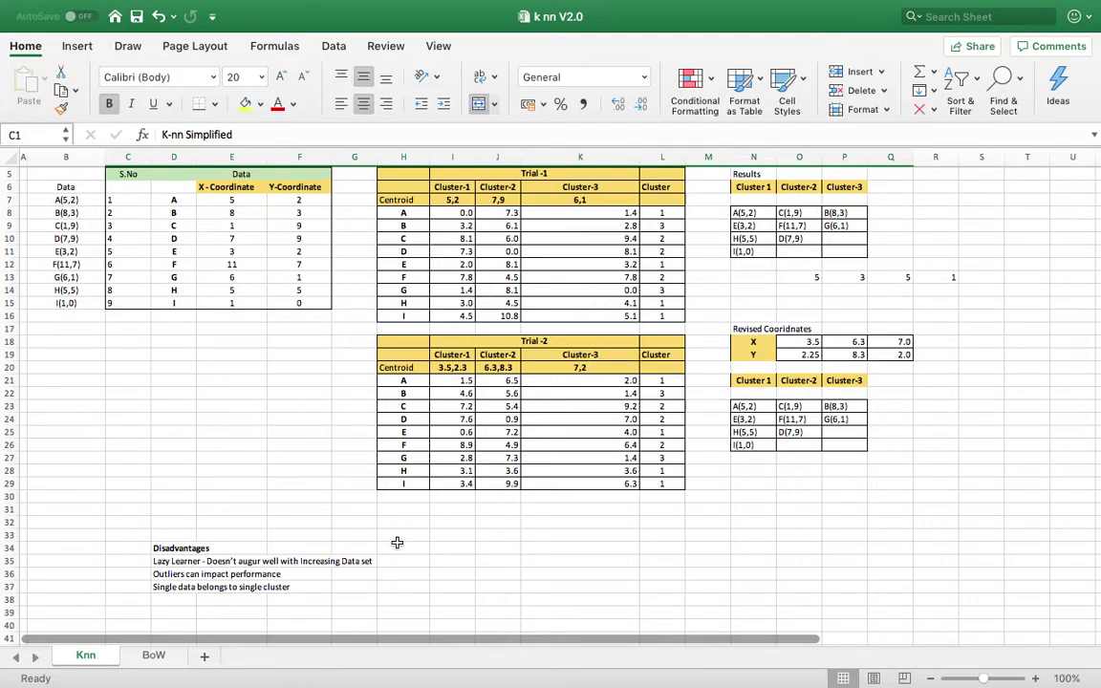
pyautogui.click(359, 561)
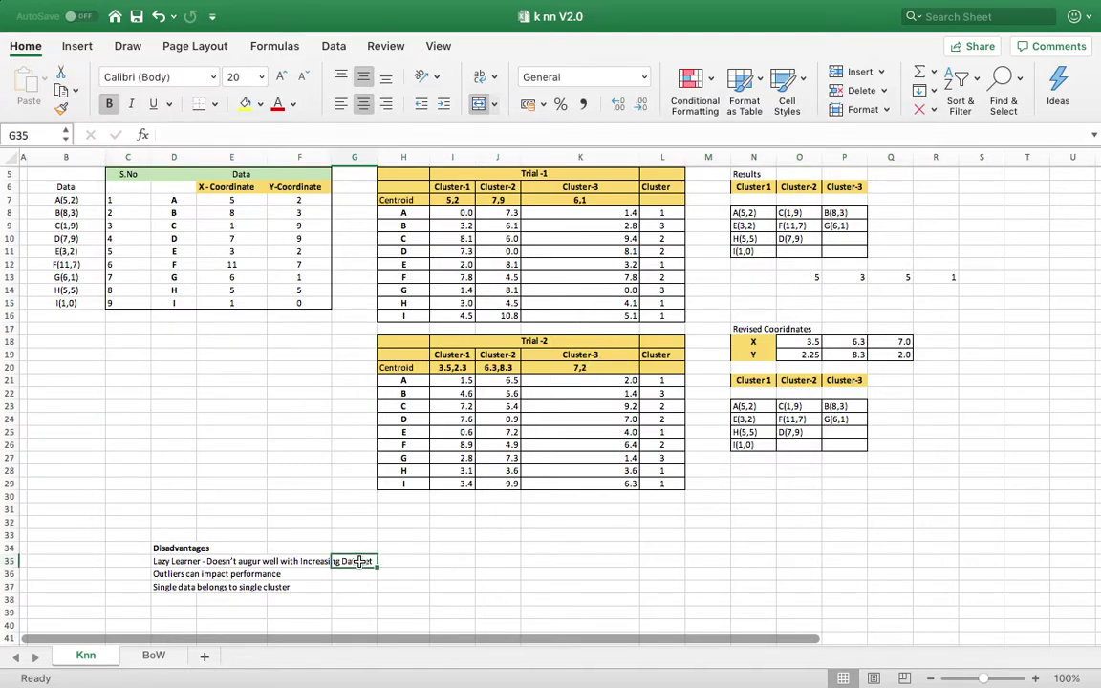
pyautogui.click(176, 562)
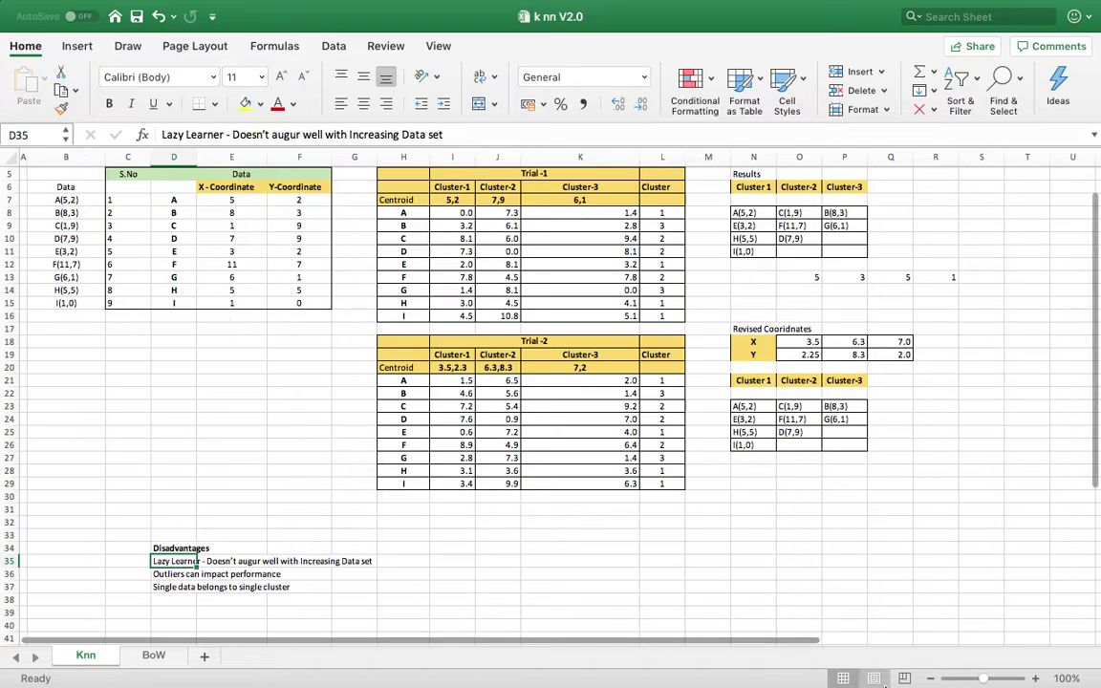
pyautogui.moveTo(984, 679); pyautogui.dragTo(990, 679)
pyautogui.scroll(-5, 478, 501)
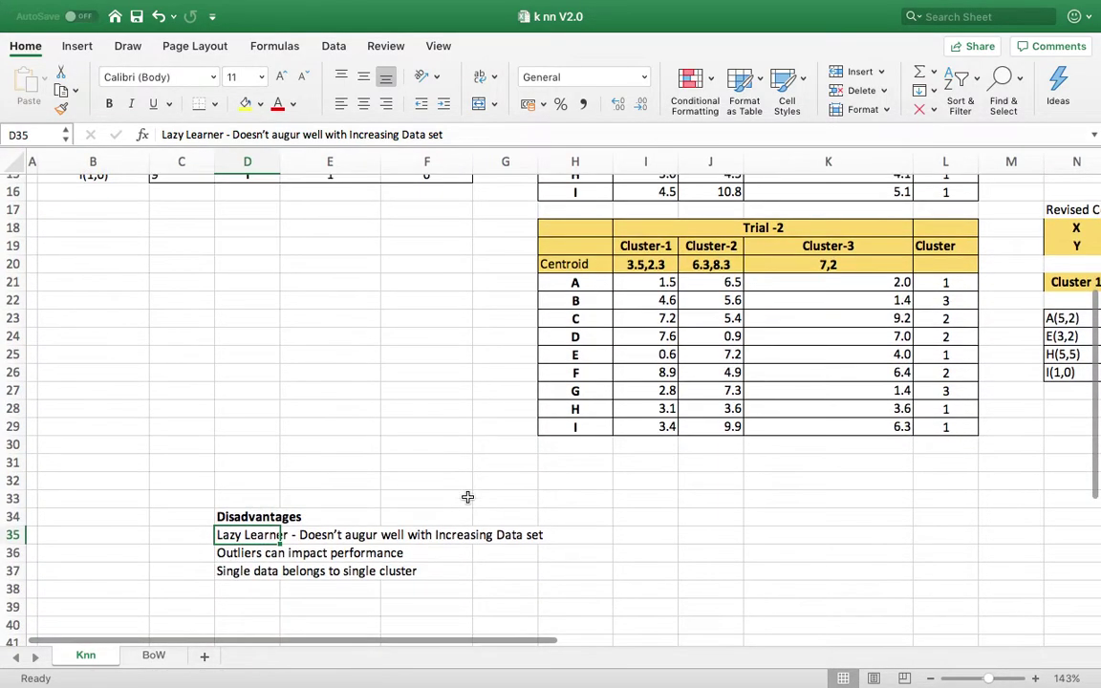
pyautogui.click(272, 553)
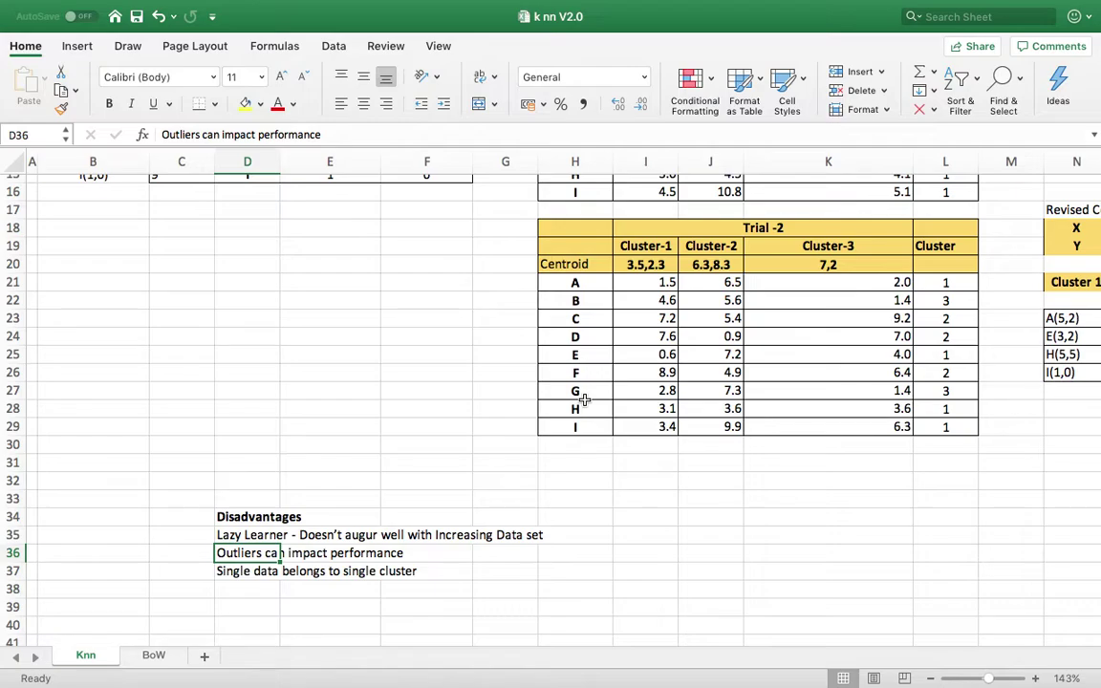
pyautogui.scroll(5, 571, 390)
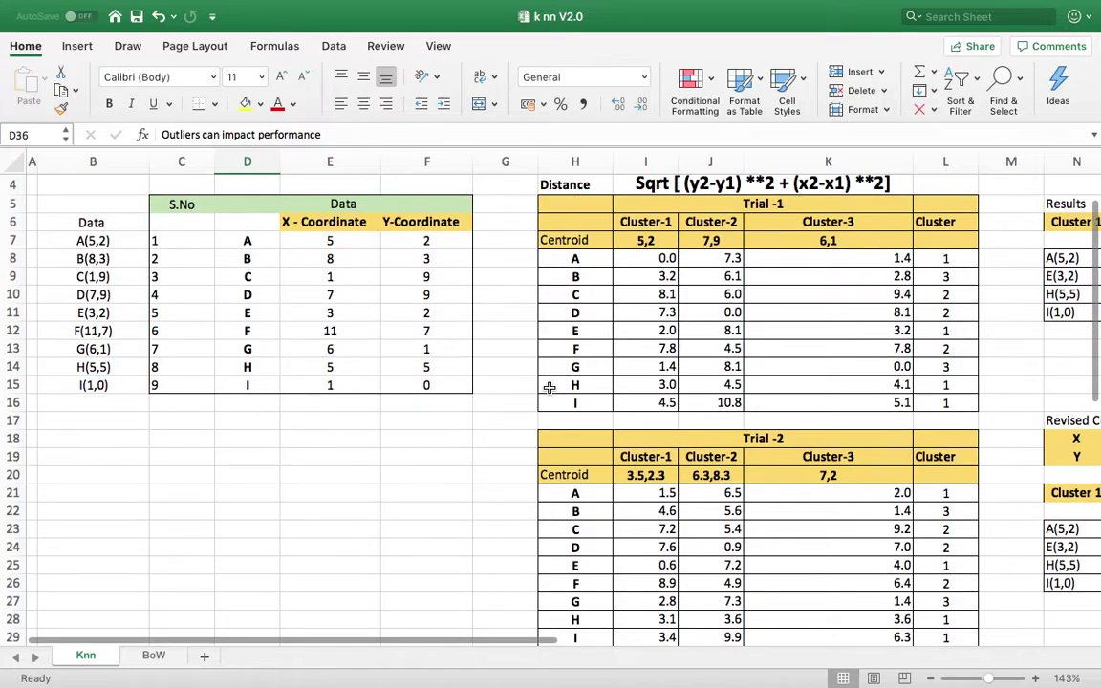
pyautogui.scroll(-5, 550, 387)
pyautogui.scroll(-10, 549, 387)
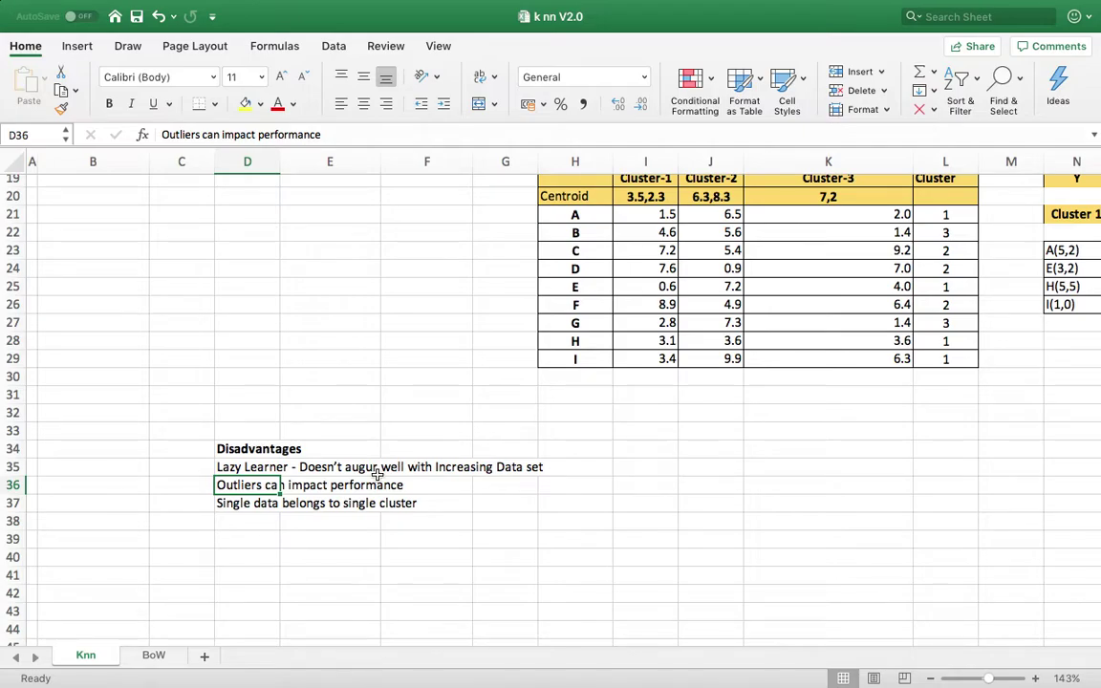
pyautogui.click(263, 505)
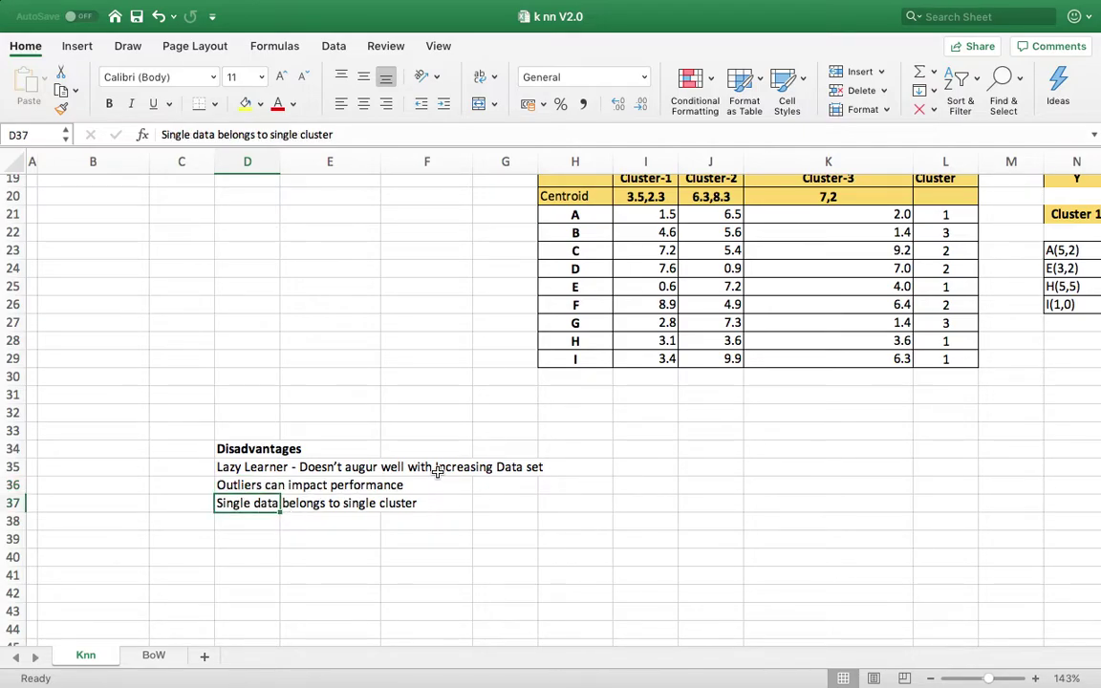
pyautogui.scroll(-1, 436, 470)
pyautogui.scroll(5, 437, 470)
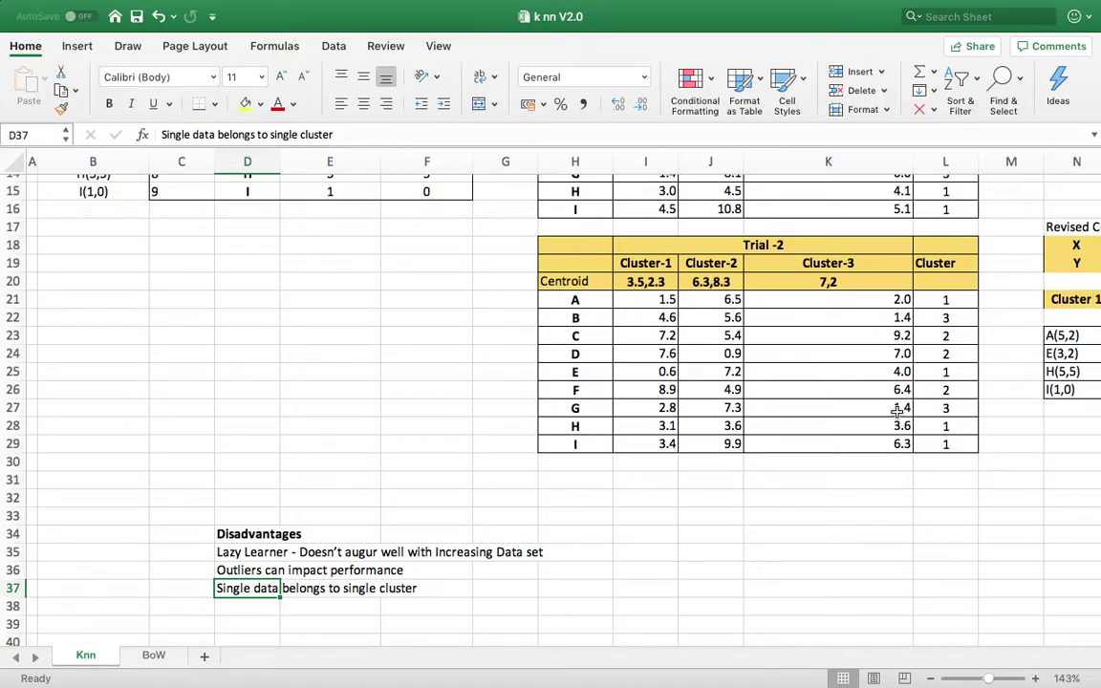
pyautogui.click(835, 409)
pyautogui.scroll(6, 795, 441)
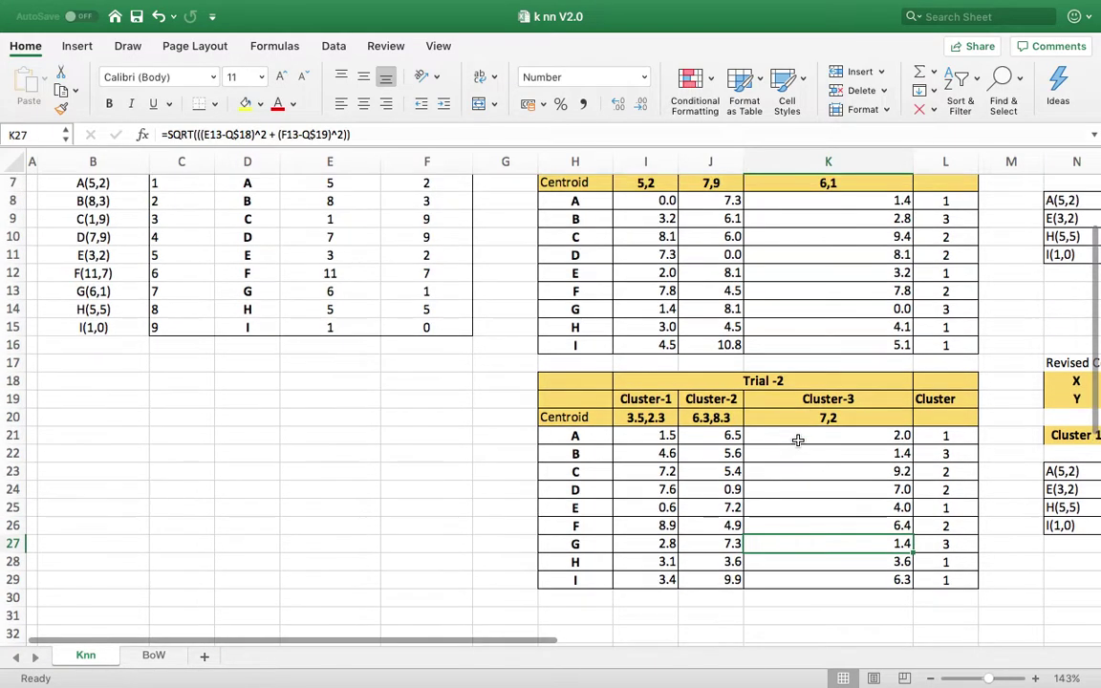